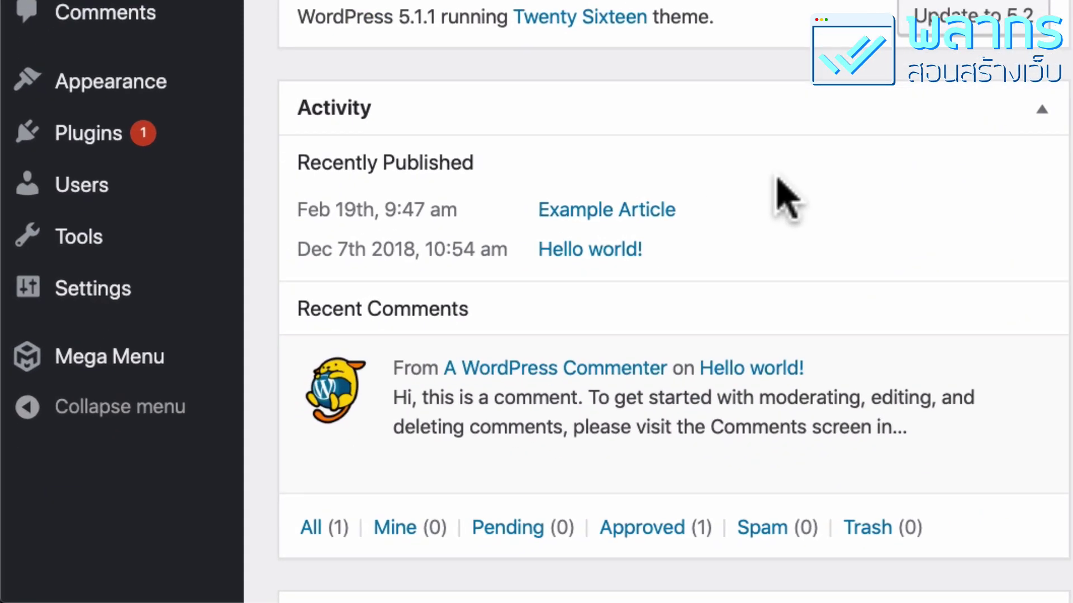
# Search for new plugins using the keyword "scroll top".
pyautogui.moveTo(254, 139)
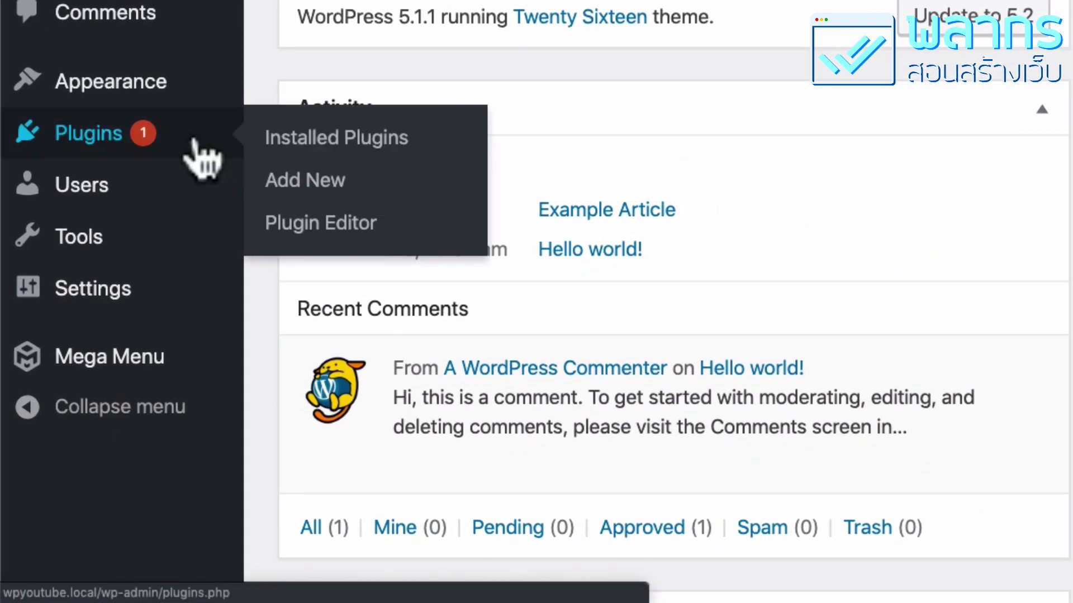
pyautogui.click(432, 193)
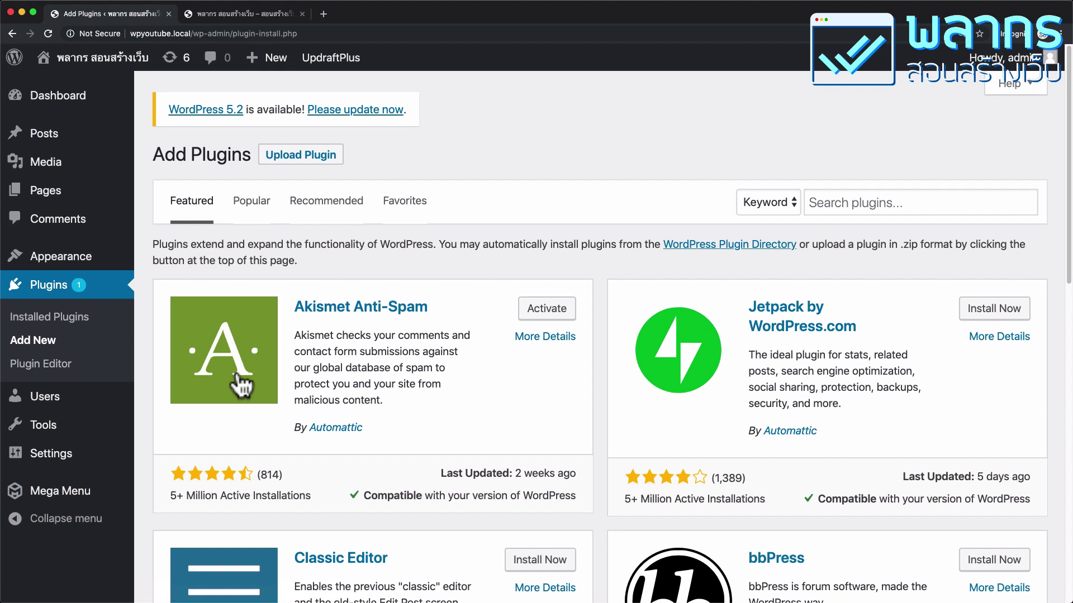
pyautogui.click(830, 203)
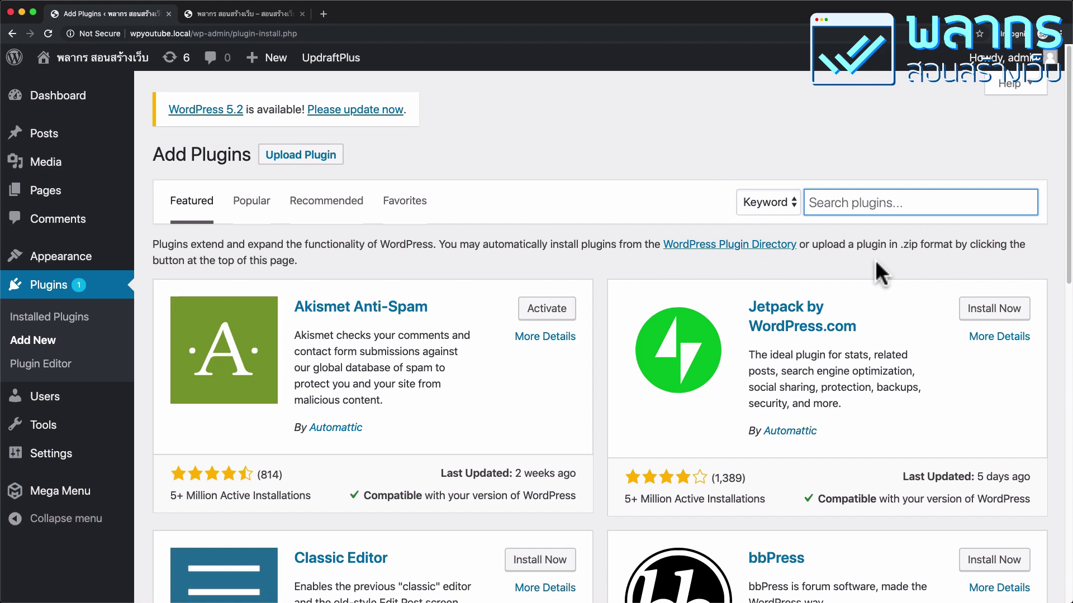
pyautogui.write('scroll top')
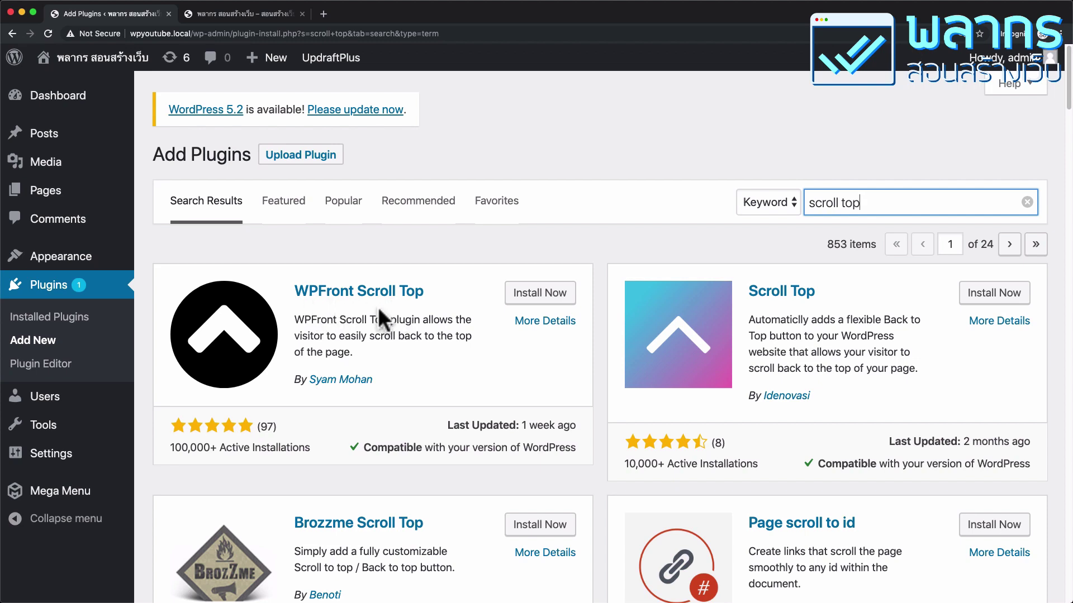
# Install and activate the WPFront Scroll Top plugin.
pyautogui.moveTo(170, 447); pyautogui.dragTo(219, 447)
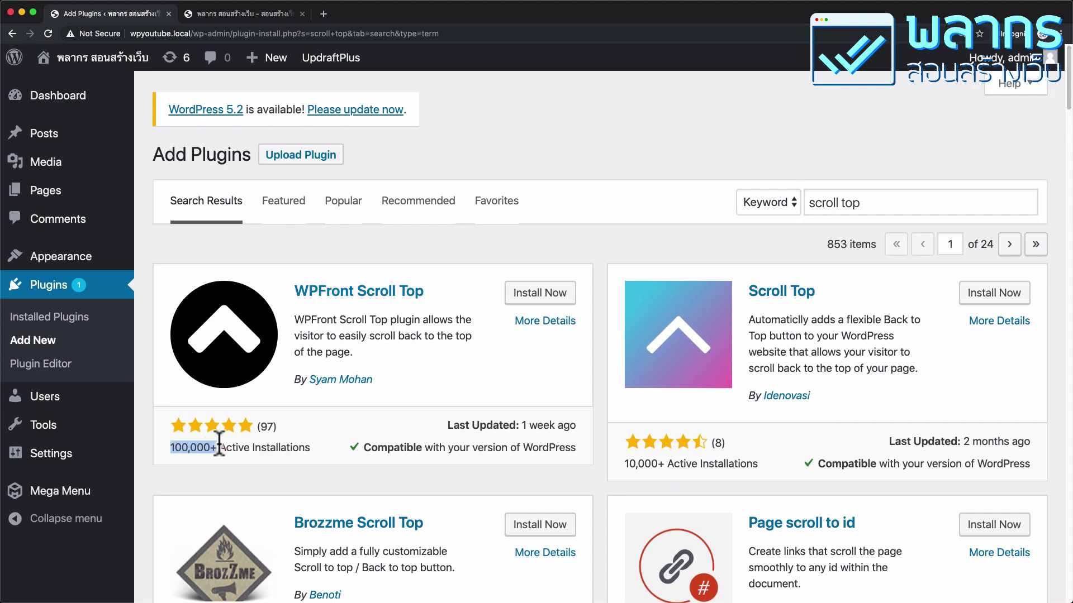
pyautogui.click(257, 426)
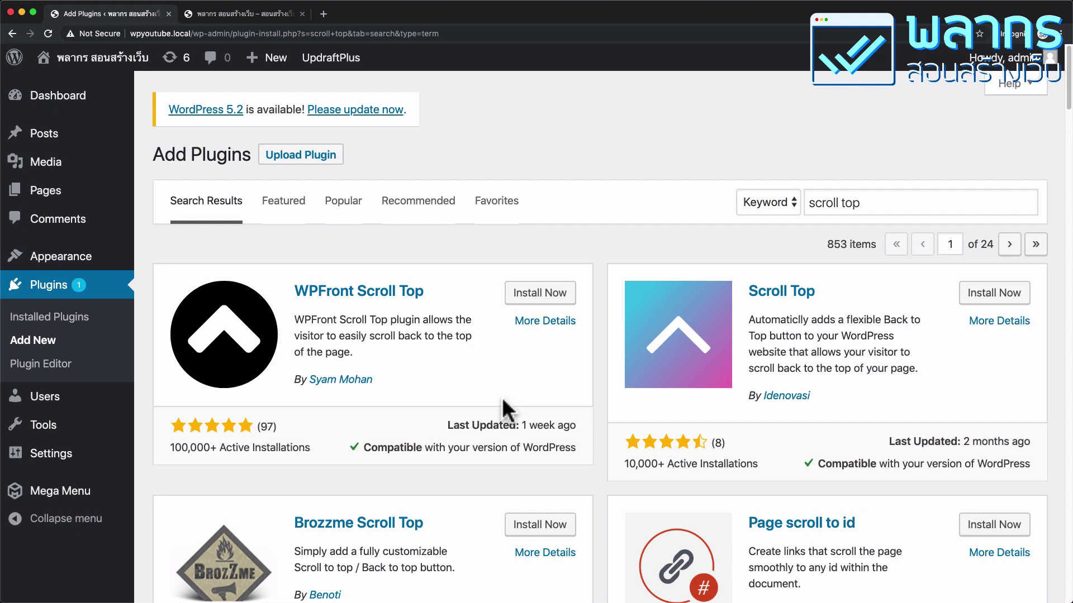
pyautogui.click(566, 295)
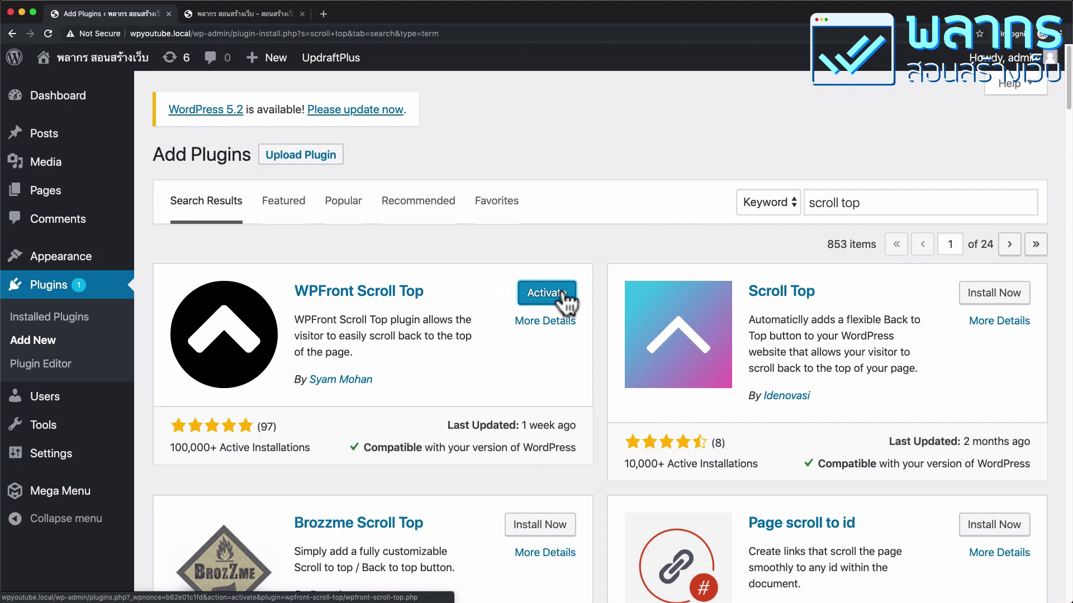
pyautogui.click(566, 295)
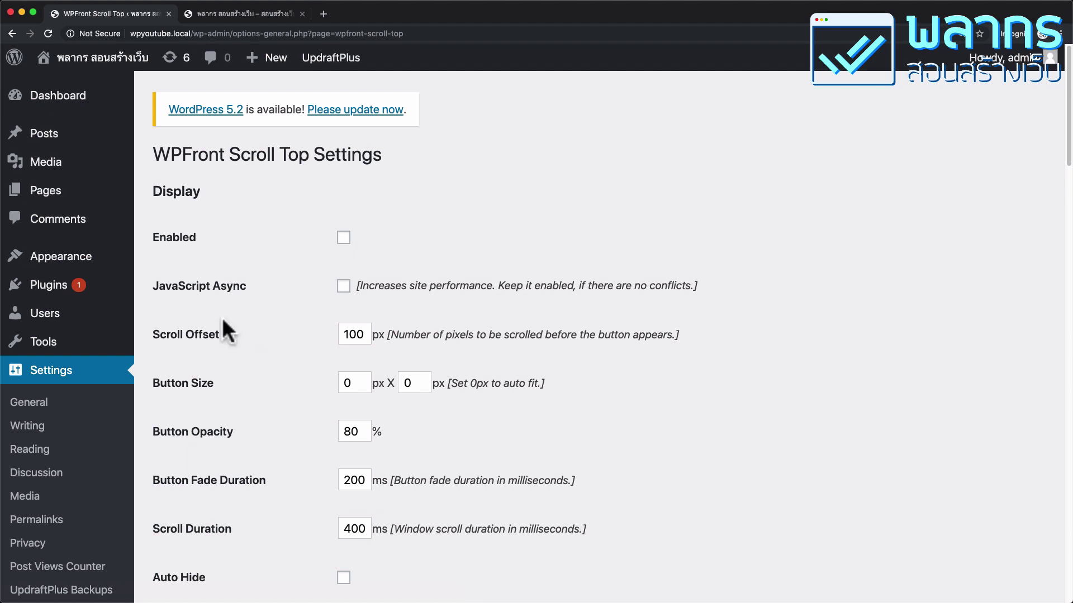
# Open the Scroll Top settings page and turn on the Enabled and JavaScript Async options.
pyautogui.scroll(-5, 223, 330)
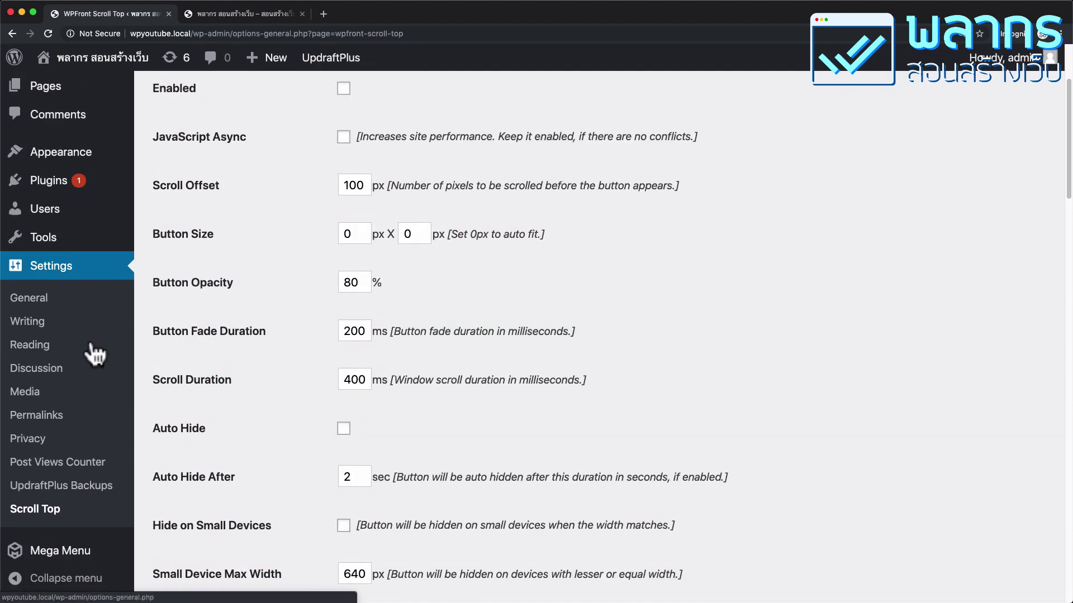
pyautogui.click(94, 519)
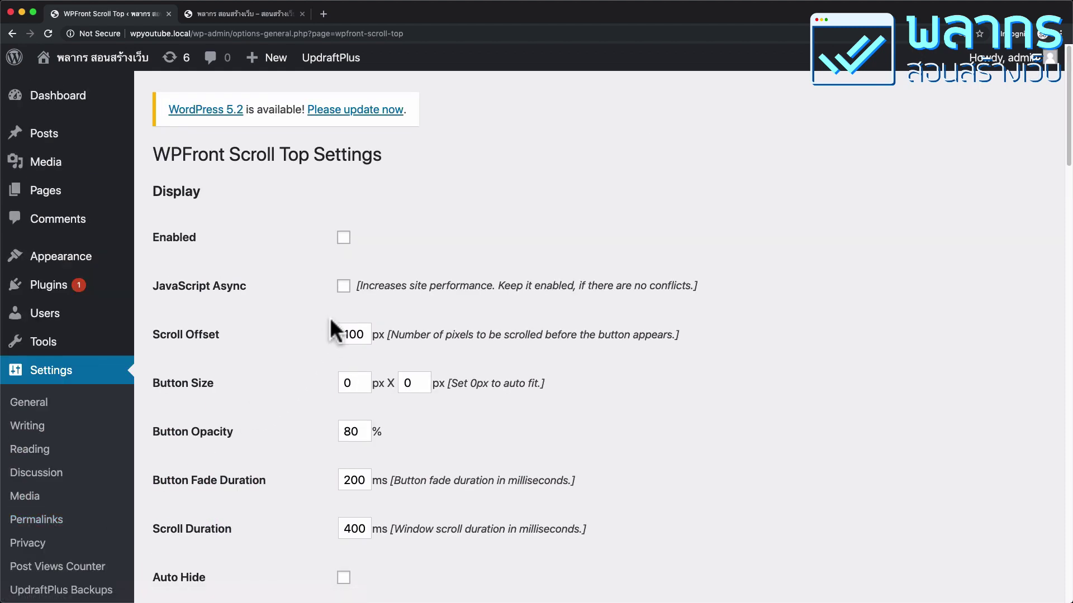
pyautogui.click(344, 240)
pyautogui.click(345, 296)
# Turn on Hide on WP-ADMIN and Hide on iframes for the scroll button.
pyautogui.scroll(-2, 378, 285)
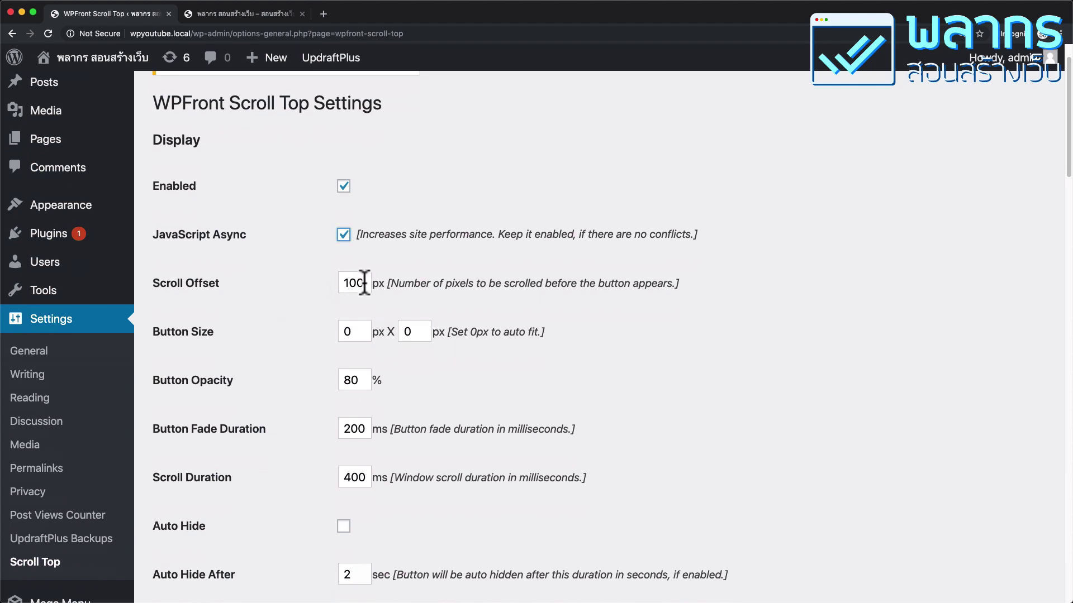
pyautogui.scroll(-1, 441, 283)
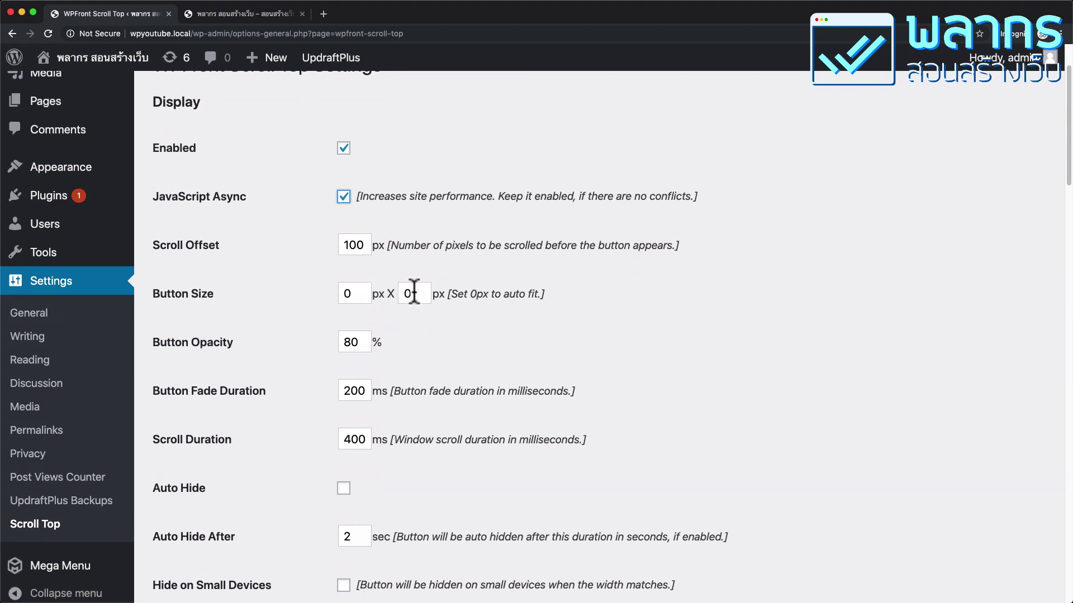
pyautogui.scroll(-2, 425, 310)
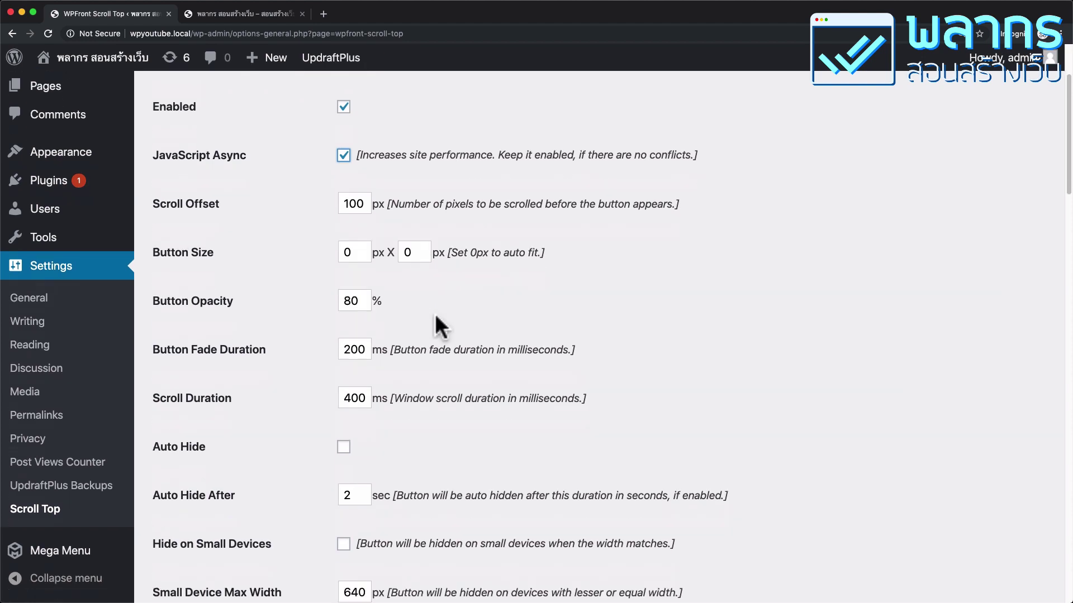
pyautogui.scroll(-2, 404, 294)
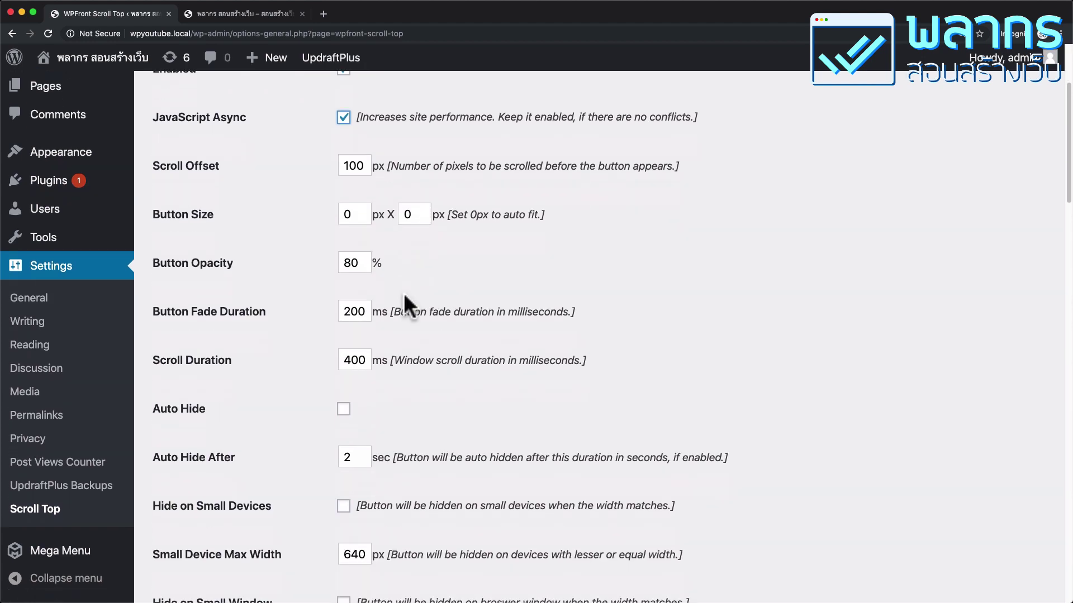
pyautogui.scroll(-3, 319, 319)
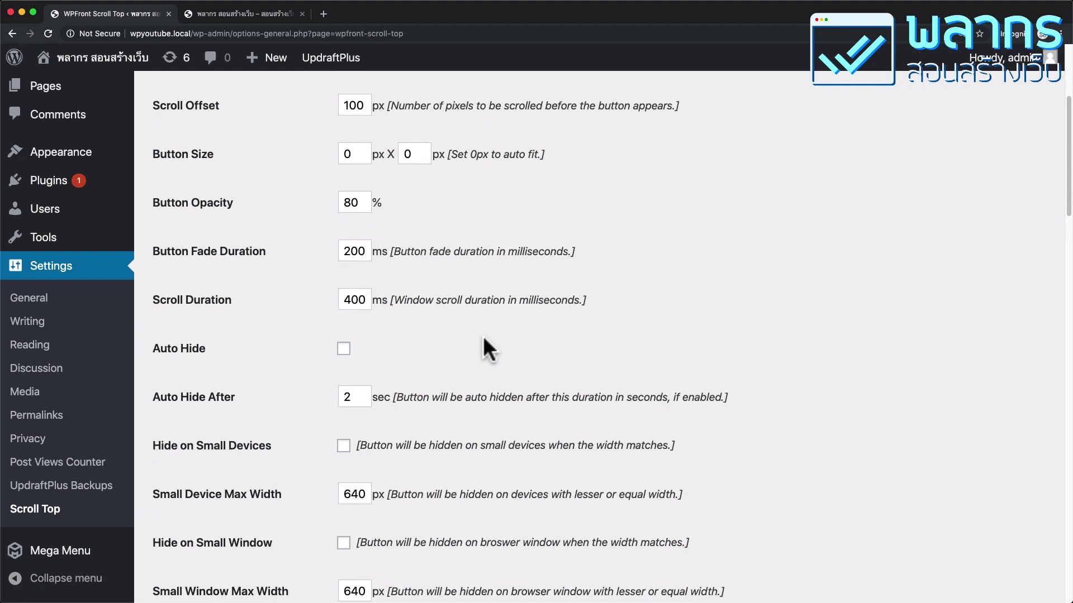
pyautogui.scroll(-8, 483, 338)
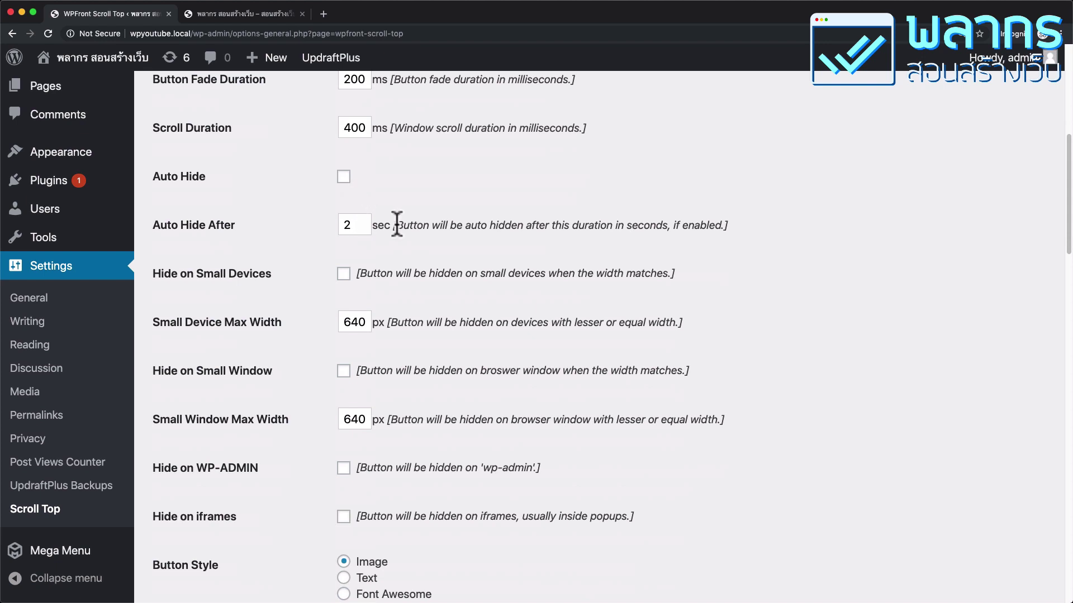
pyautogui.scroll(-4, 282, 263)
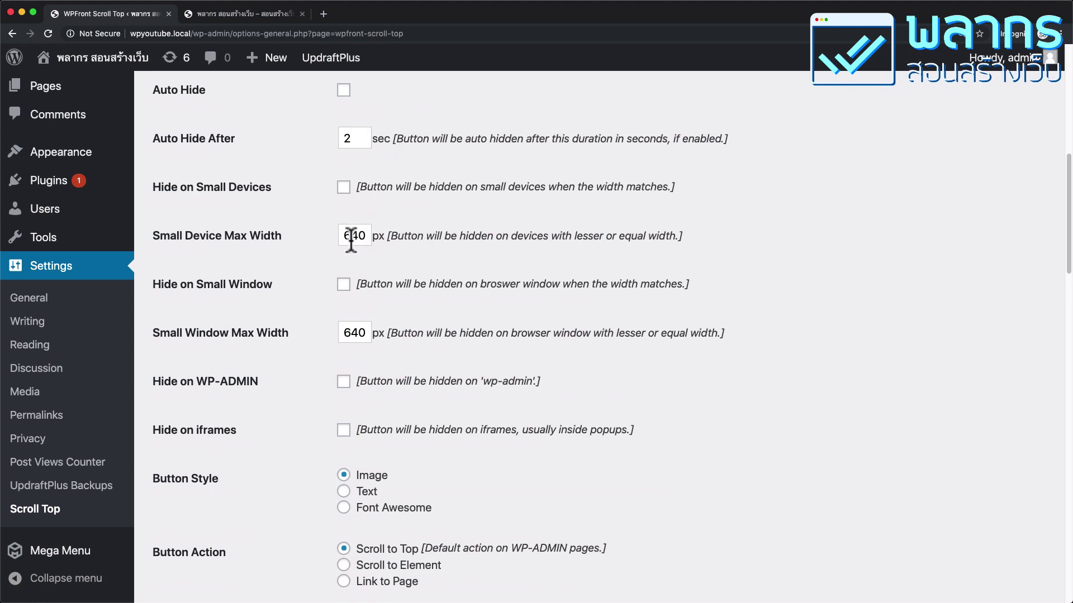
pyautogui.scroll(-1, 352, 241)
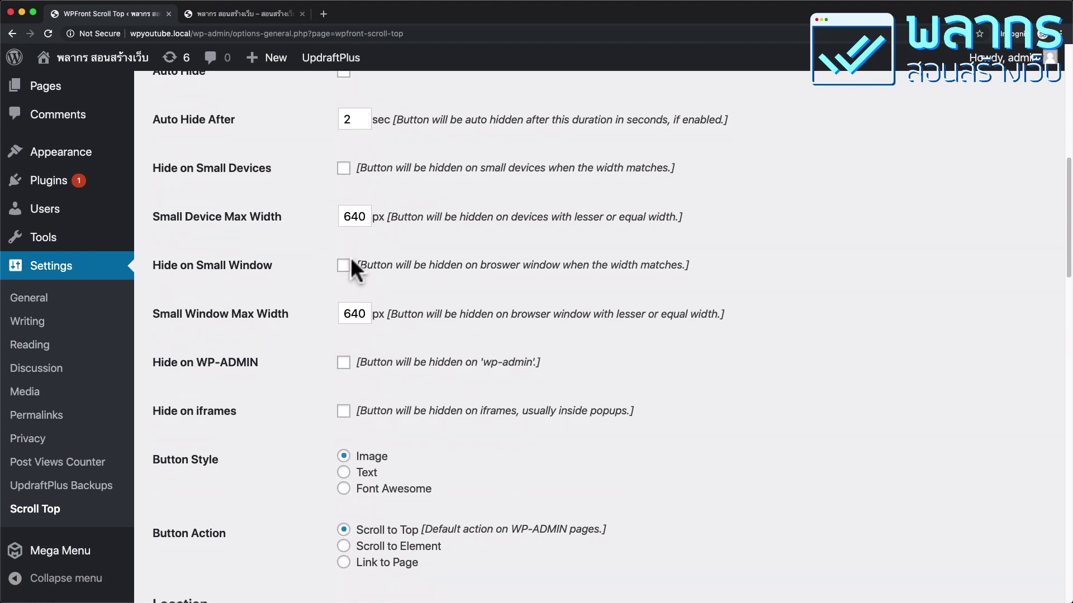
pyautogui.scroll(-5, 282, 269)
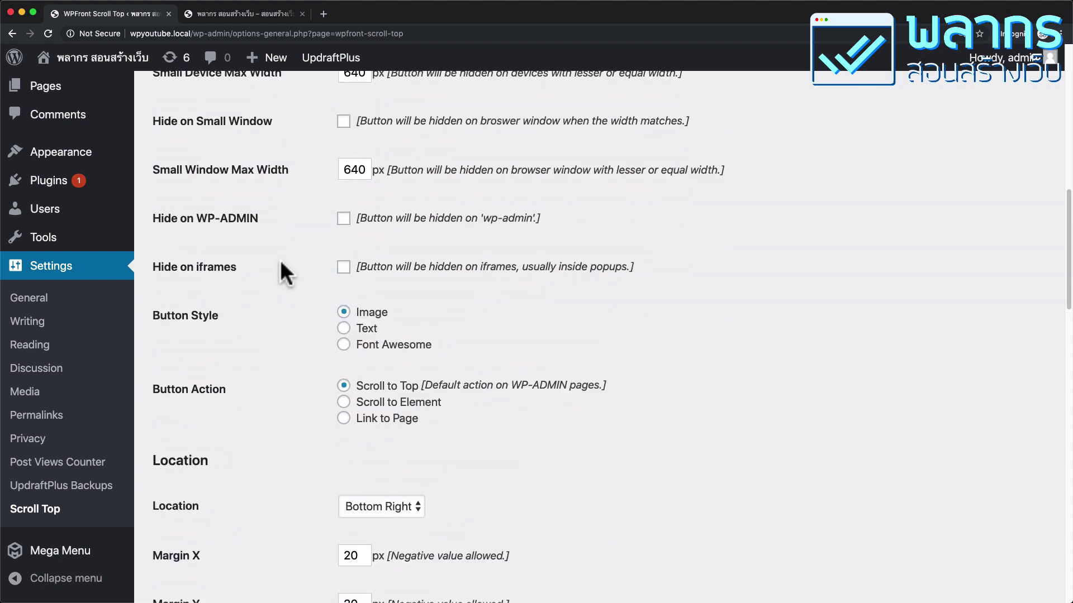
pyautogui.click(343, 208)
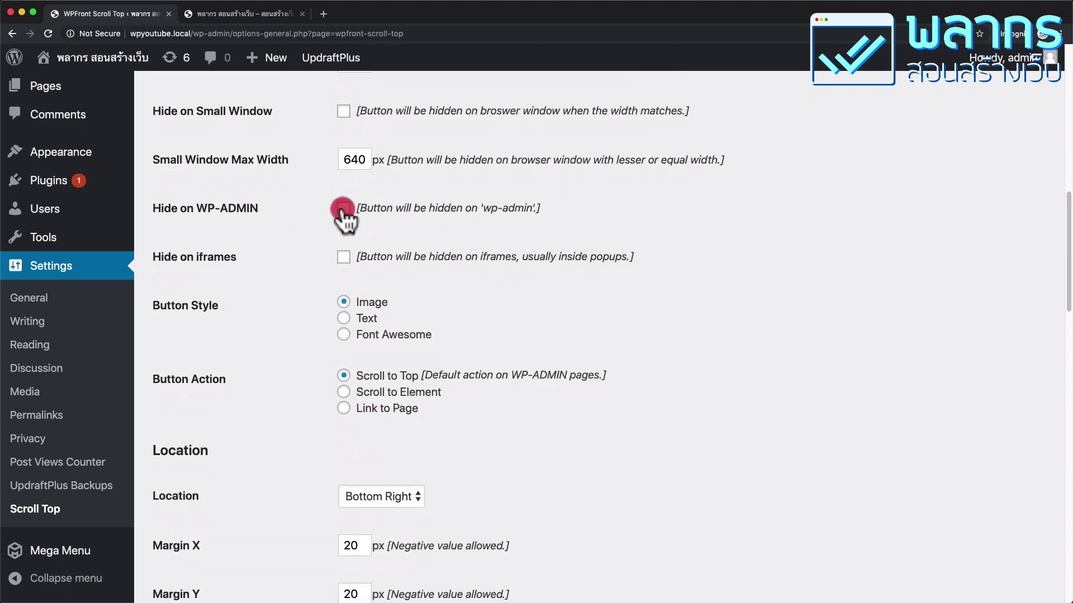
pyautogui.click(344, 257)
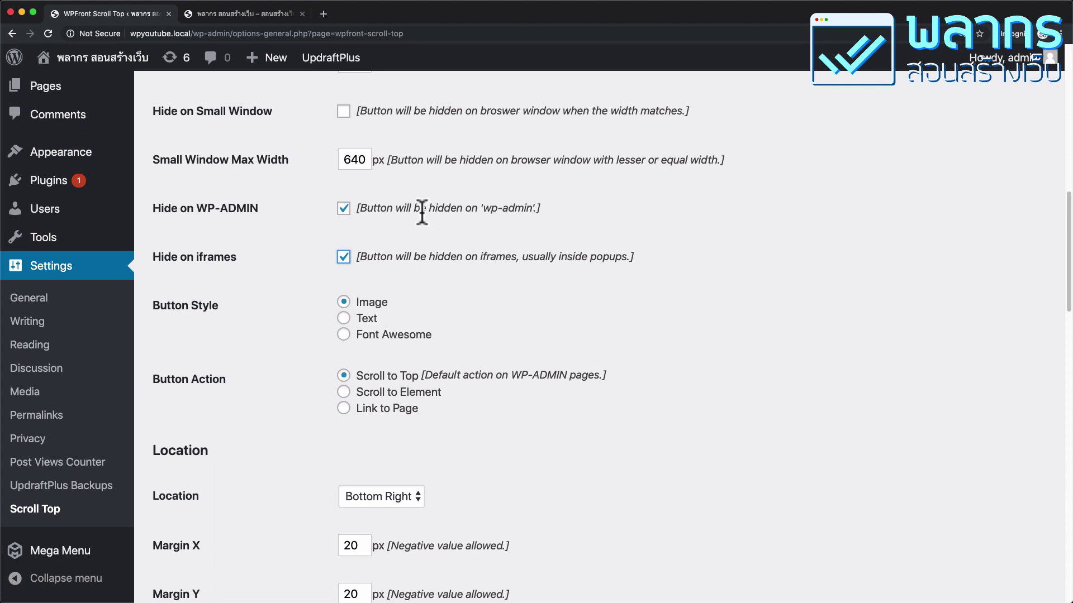
# Try the Font Awesome button style to examine its icon settings, and return the style to Image.
pyautogui.scroll(-3, 422, 213)
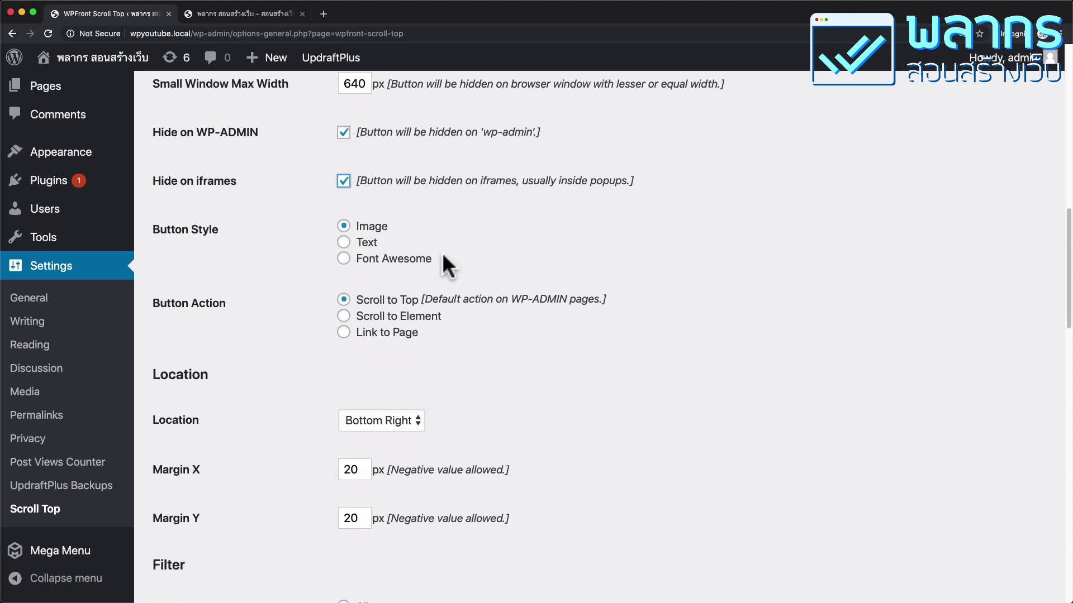
pyautogui.scroll(-1, 447, 266)
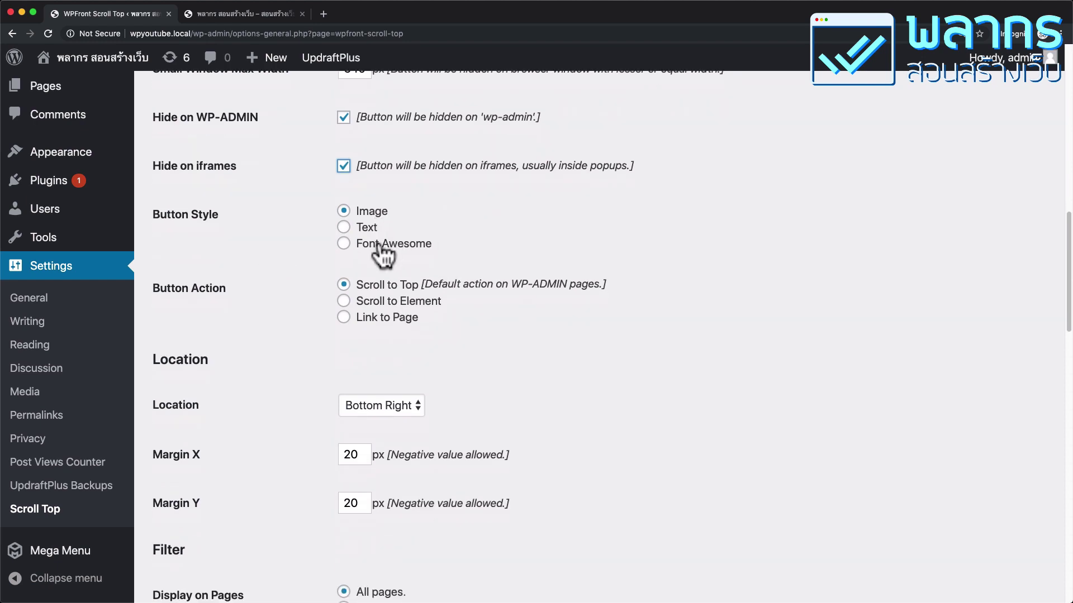
pyautogui.scroll(-1, 383, 255)
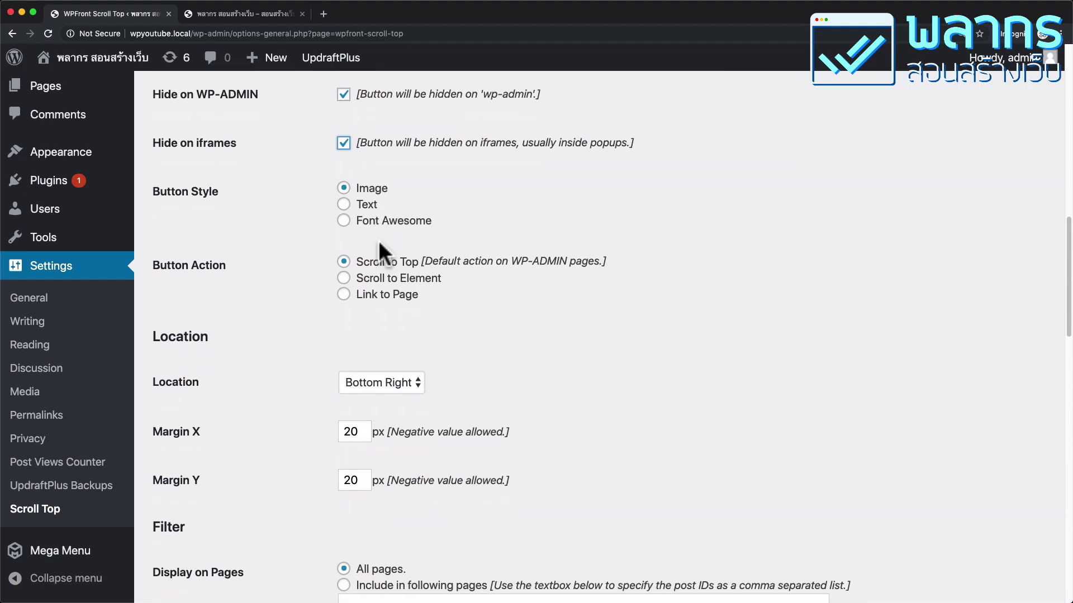
pyautogui.click(344, 222)
pyautogui.scroll(-15, 383, 268)
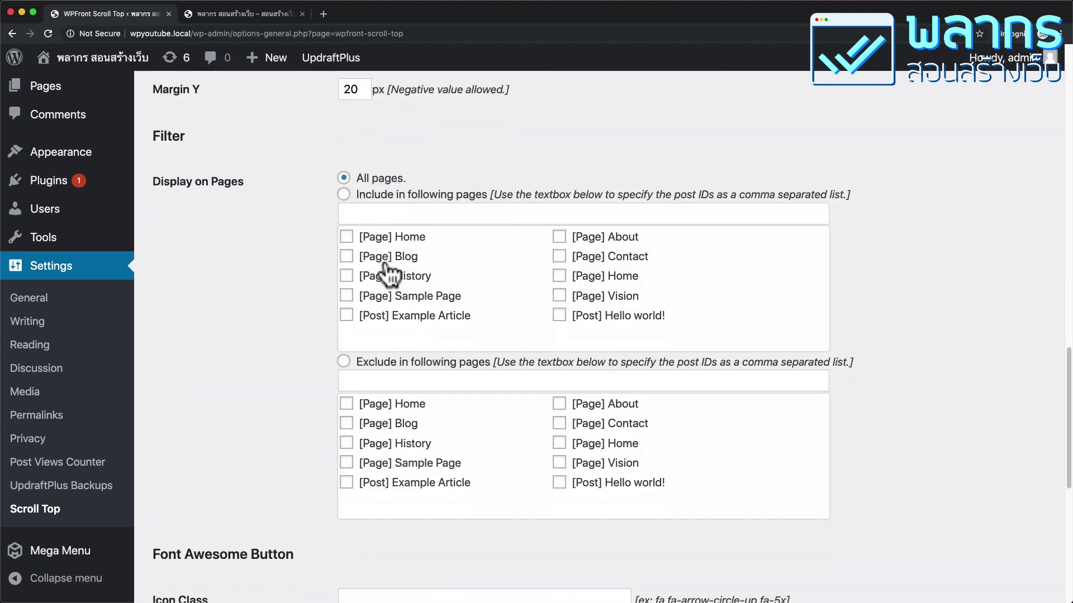
pyautogui.scroll(-15, 384, 263)
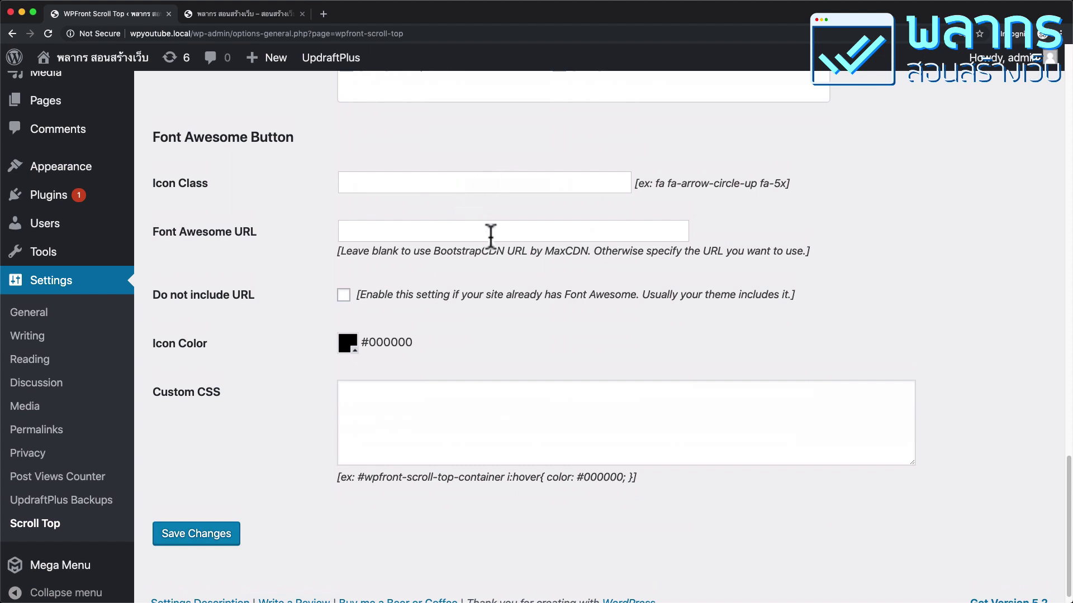
pyautogui.scroll(20, 491, 235)
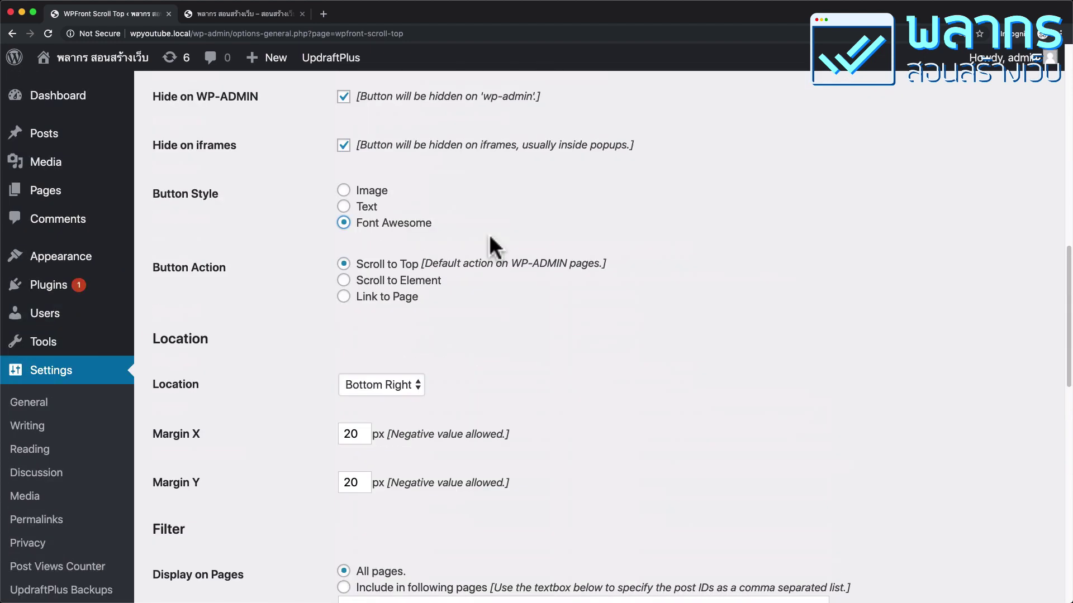
pyautogui.click(343, 190)
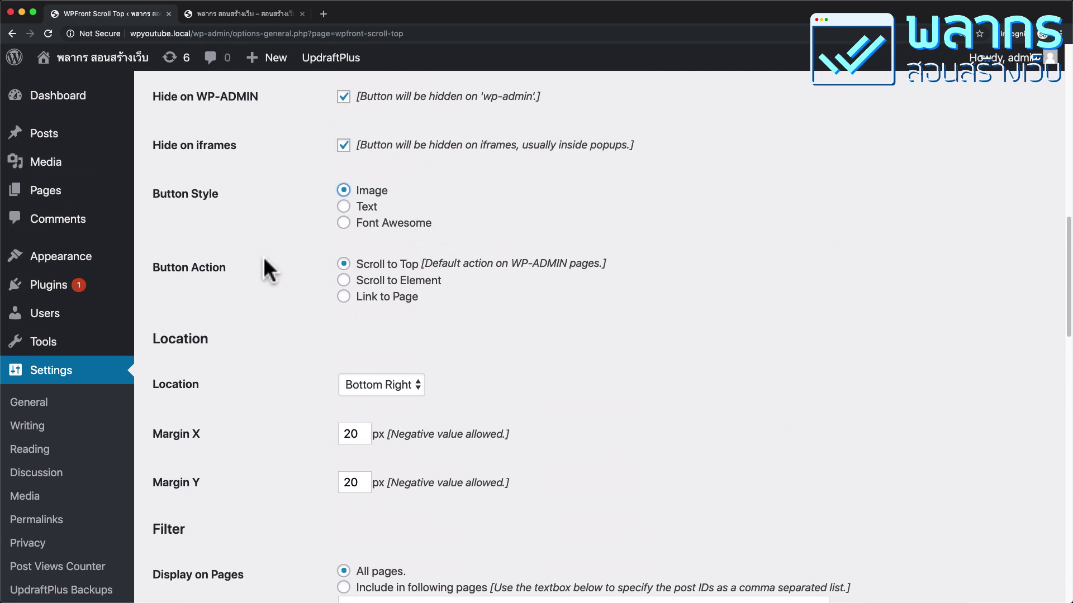
# Try the Link to Page and Scroll to Element button actions, and return the action to Scroll to Top.
pyautogui.click(344, 296)
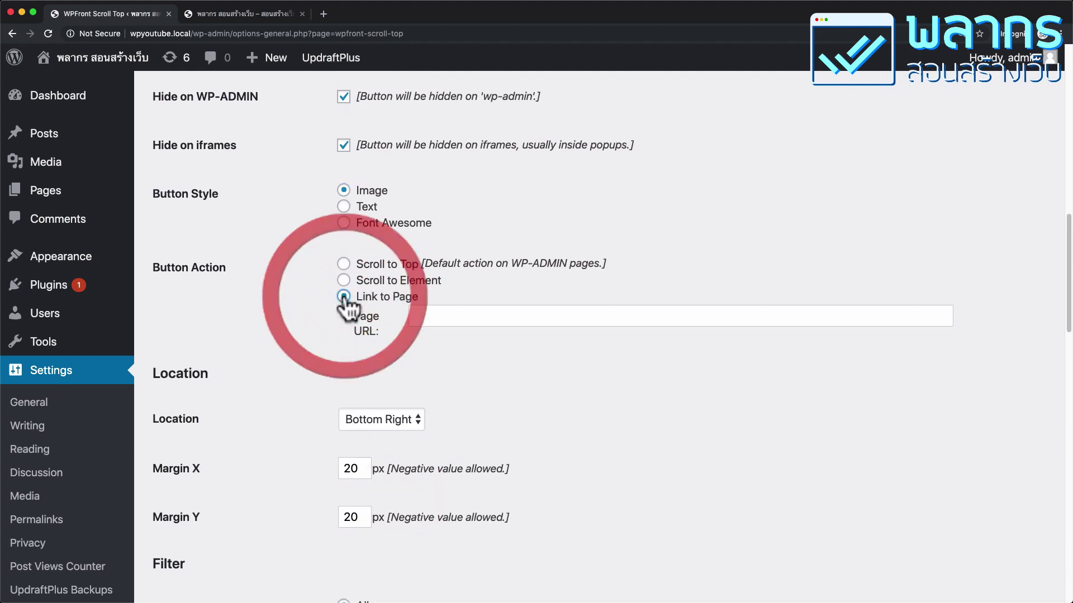
pyautogui.click(468, 315)
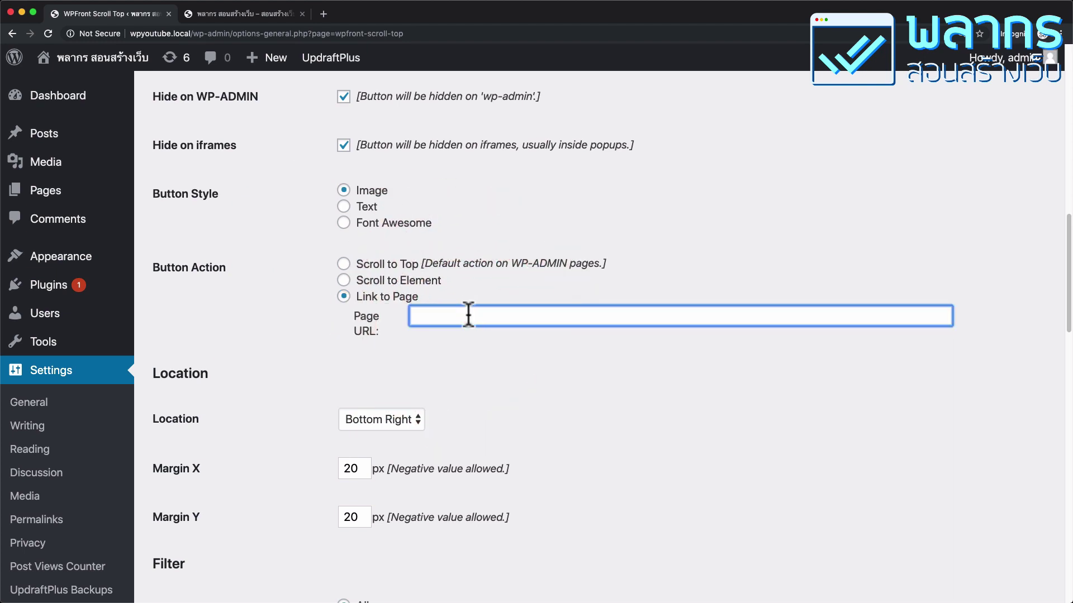
pyautogui.click(344, 280)
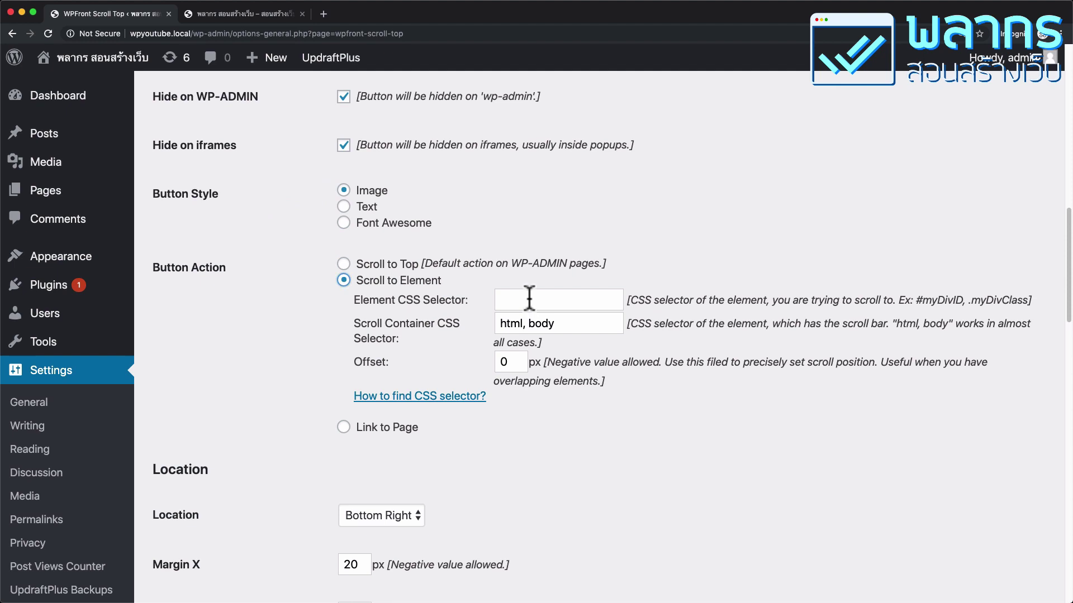
pyautogui.click(344, 264)
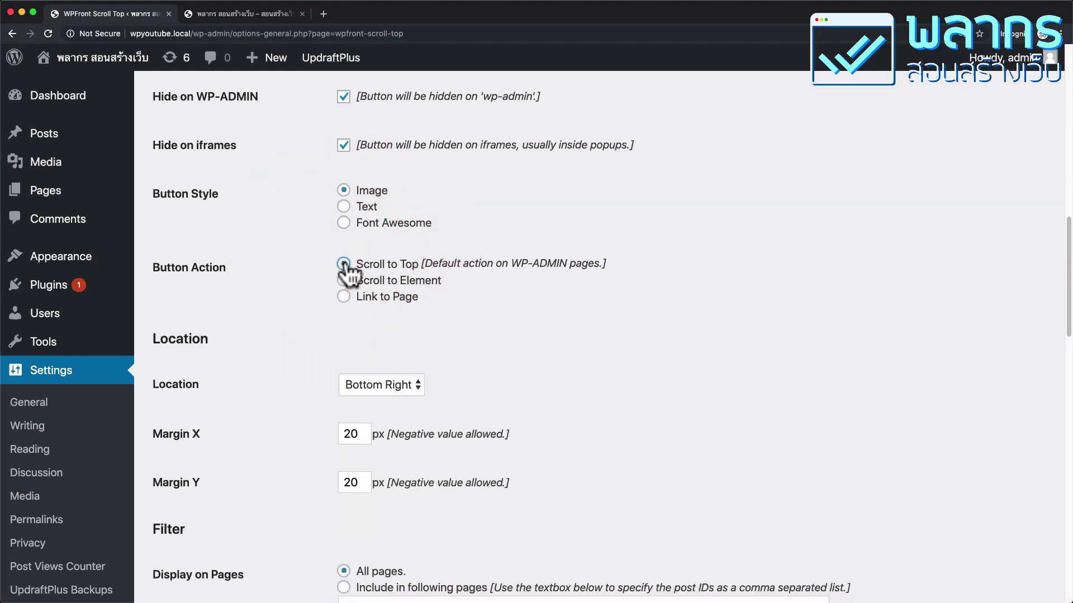
# Examine the available location choices for the scroll button, keeping Bottom Right.
pyautogui.scroll(-5, 290, 312)
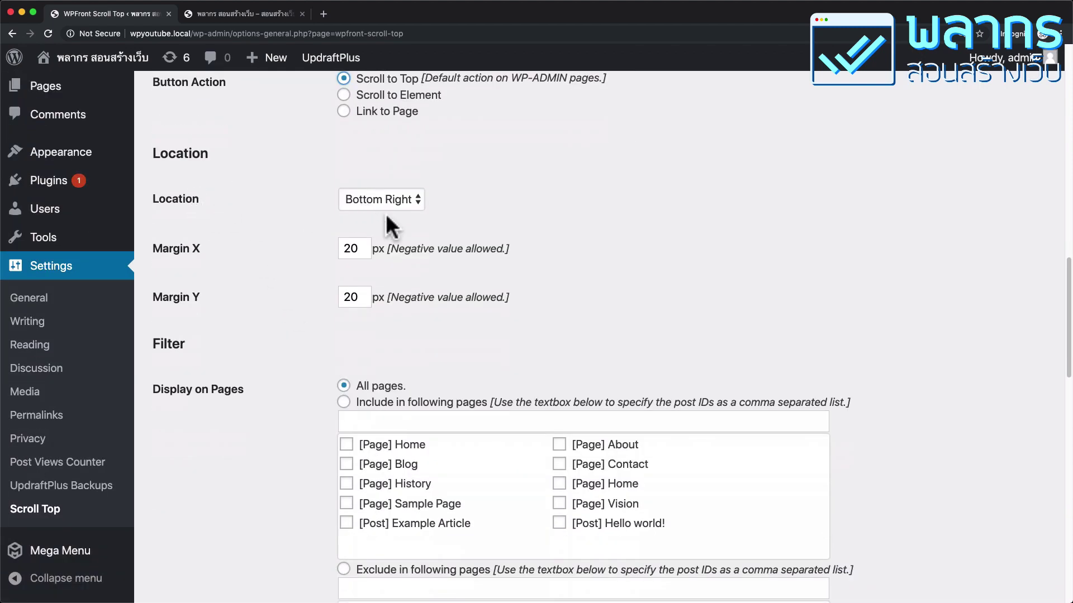
pyautogui.click(418, 196)
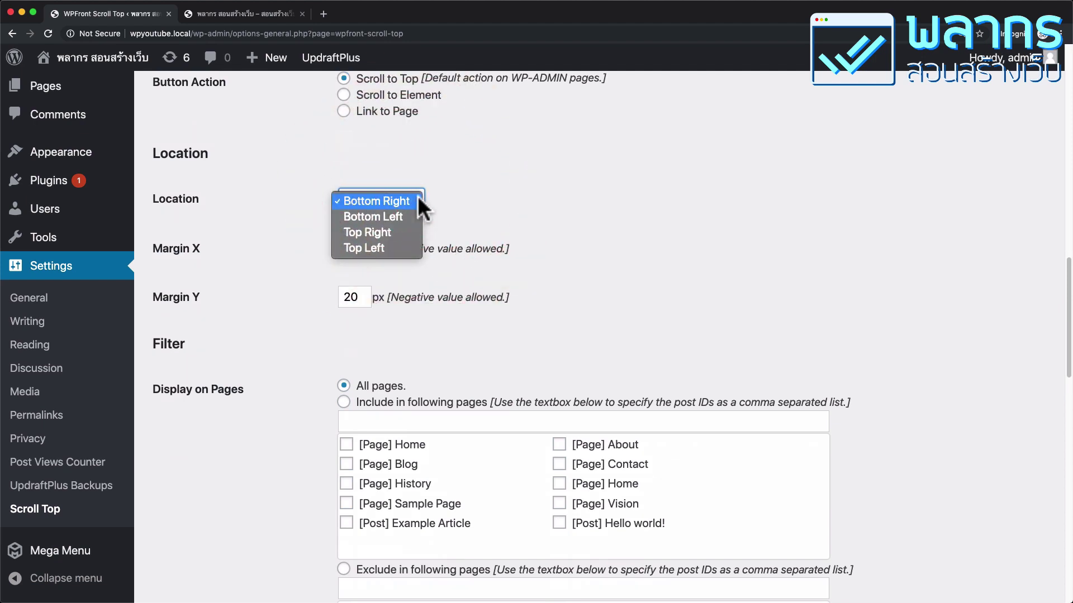
pyautogui.click(494, 202)
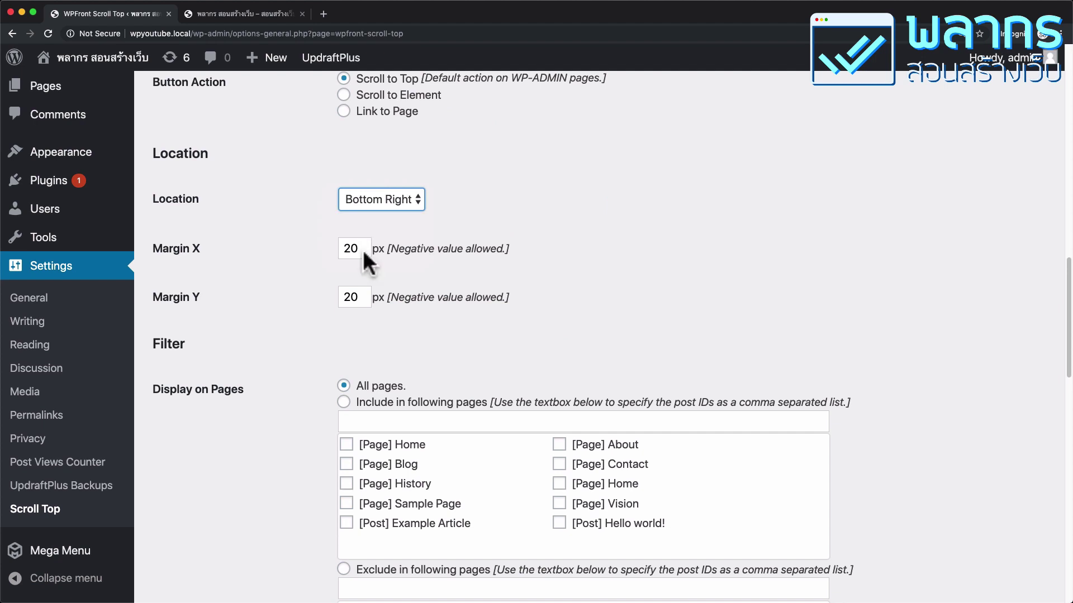
# Choose the light-blue circle with the white chevron as the scroll button image and save the plugin settings.
pyautogui.scroll(-5, 290, 276)
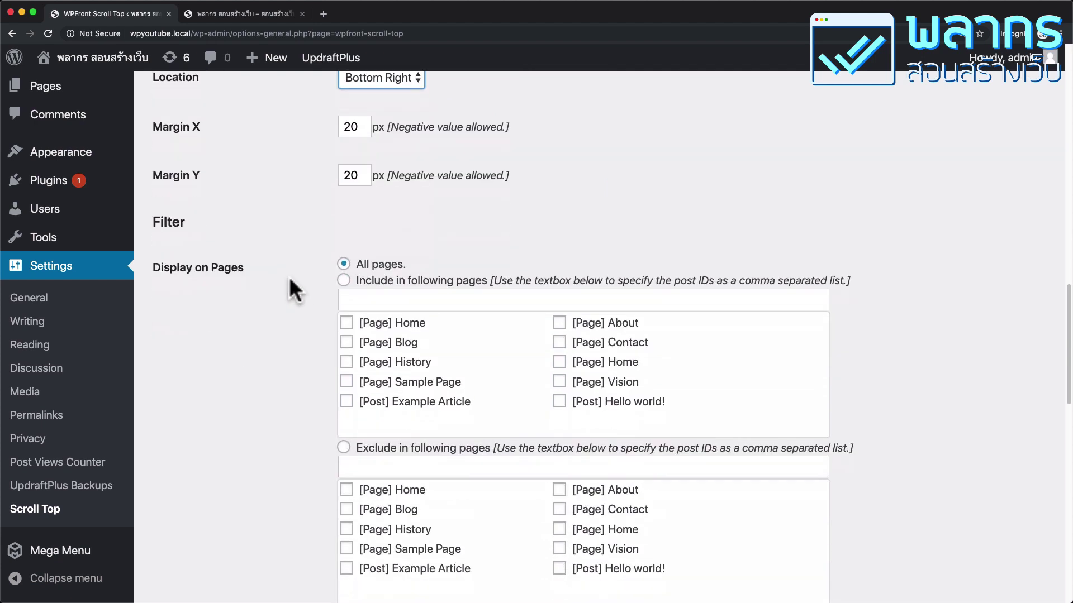
pyautogui.scroll(-1, 290, 276)
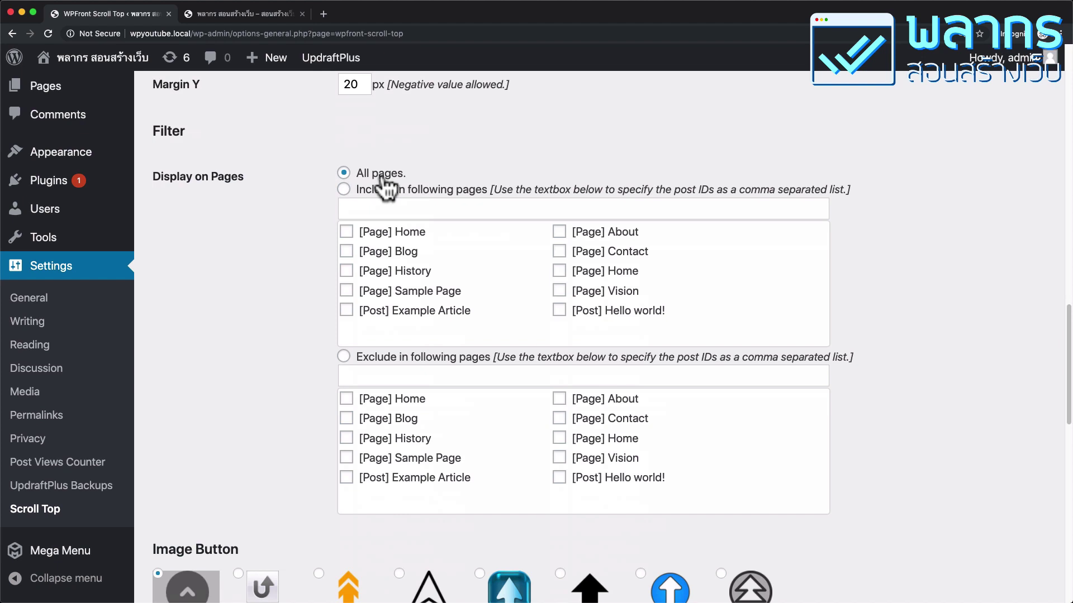
pyautogui.scroll(-2, 420, 358)
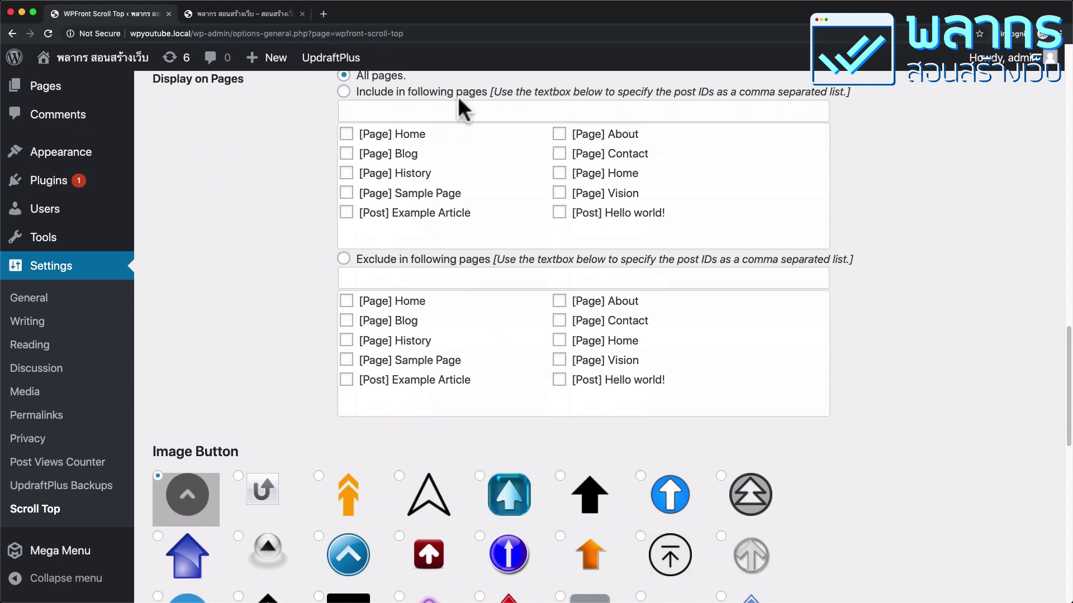
pyautogui.scroll(-7, 263, 279)
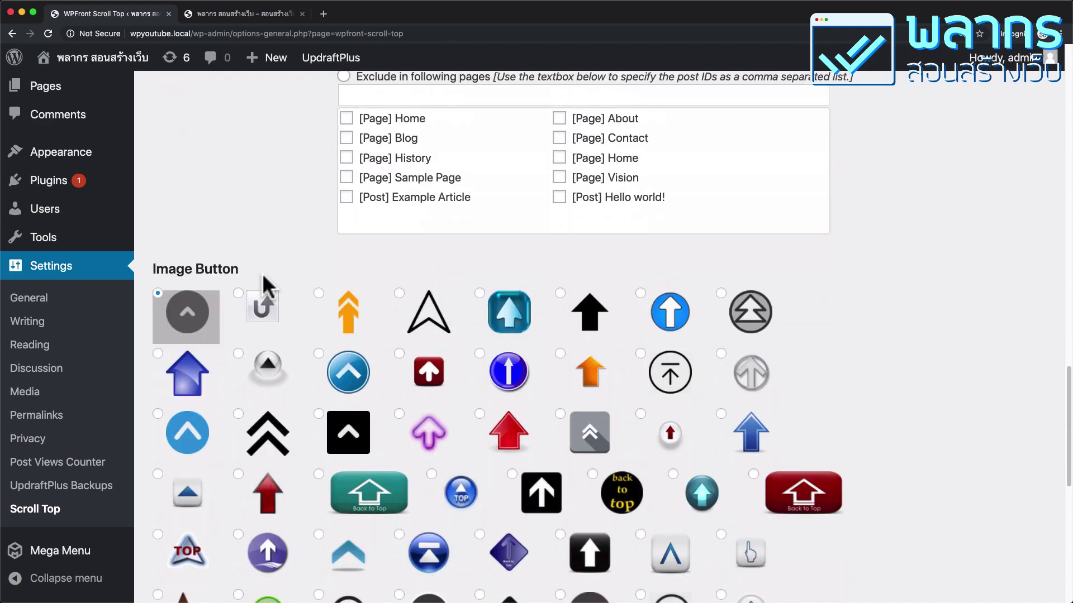
pyautogui.scroll(1, 263, 282)
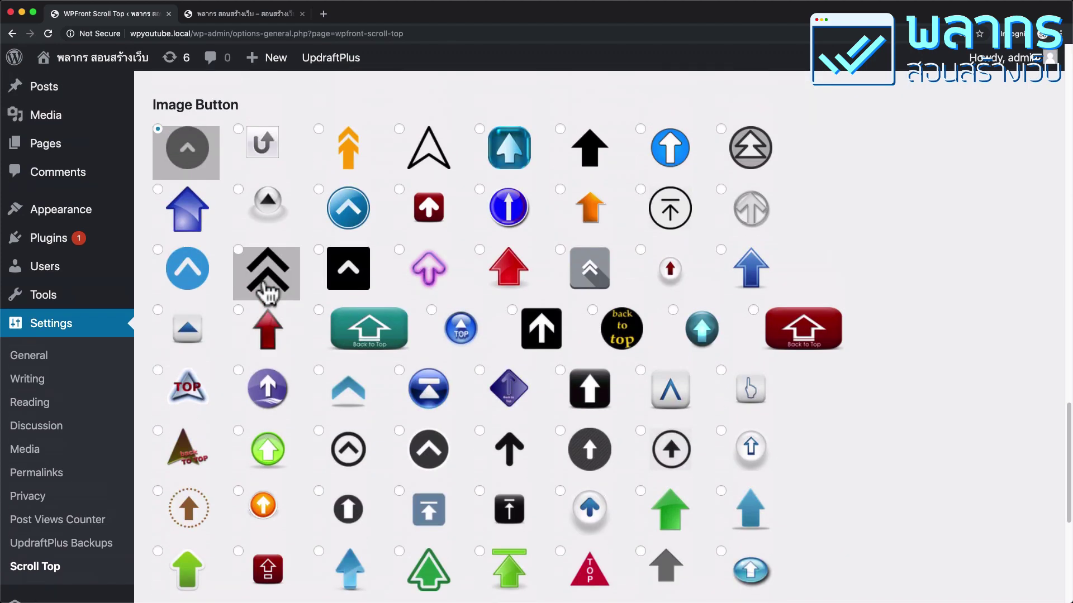
pyautogui.scroll(-5, 268, 296)
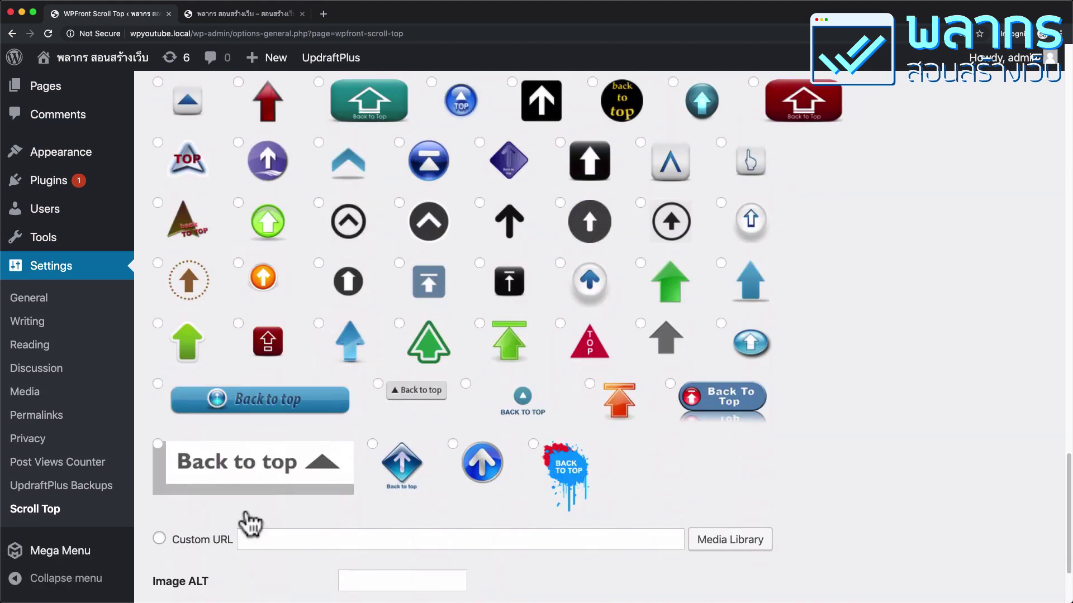
pyautogui.scroll(9, 307, 312)
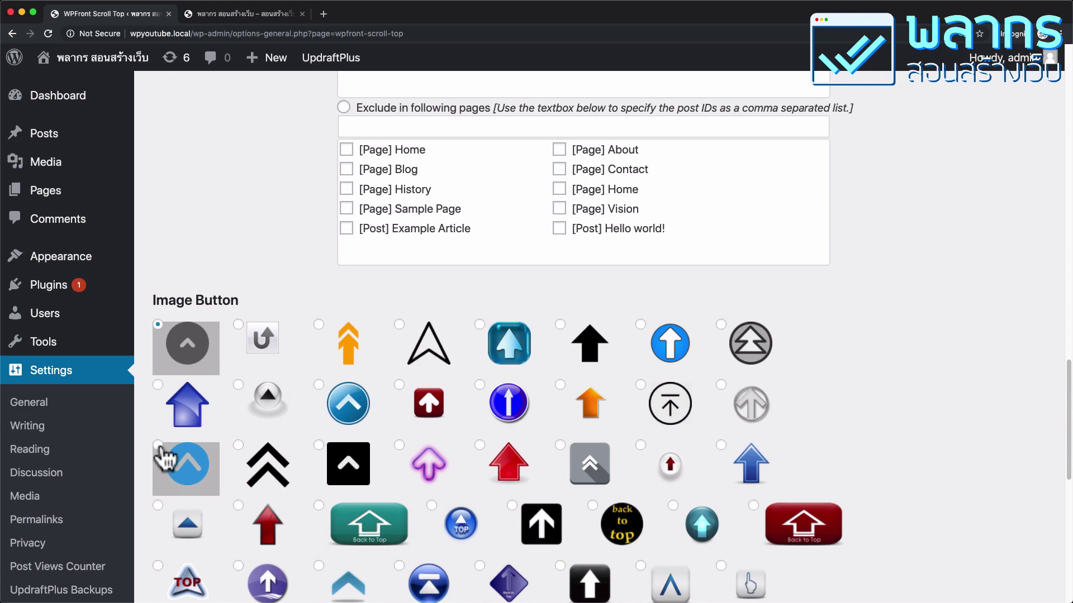
pyautogui.click(162, 455)
pyautogui.scroll(-3, 285, 369)
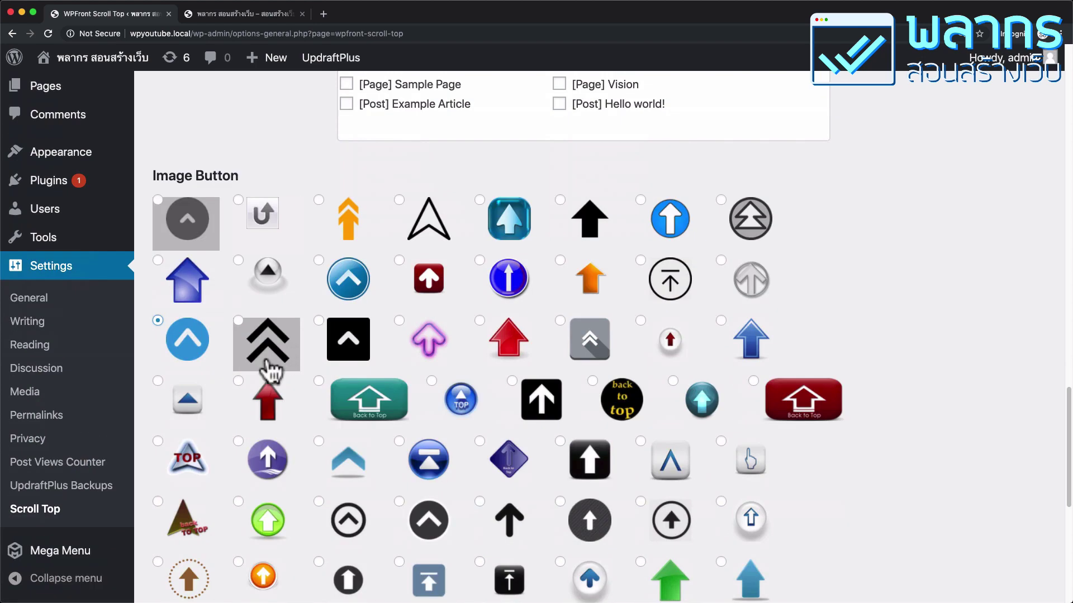
pyautogui.scroll(-9, 283, 366)
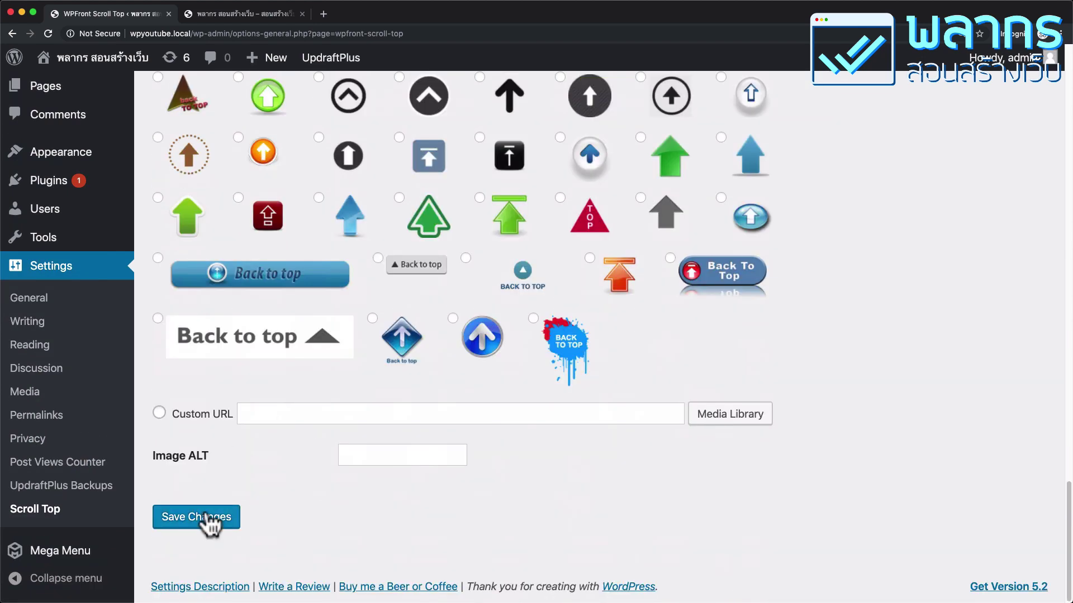
pyautogui.click(207, 520)
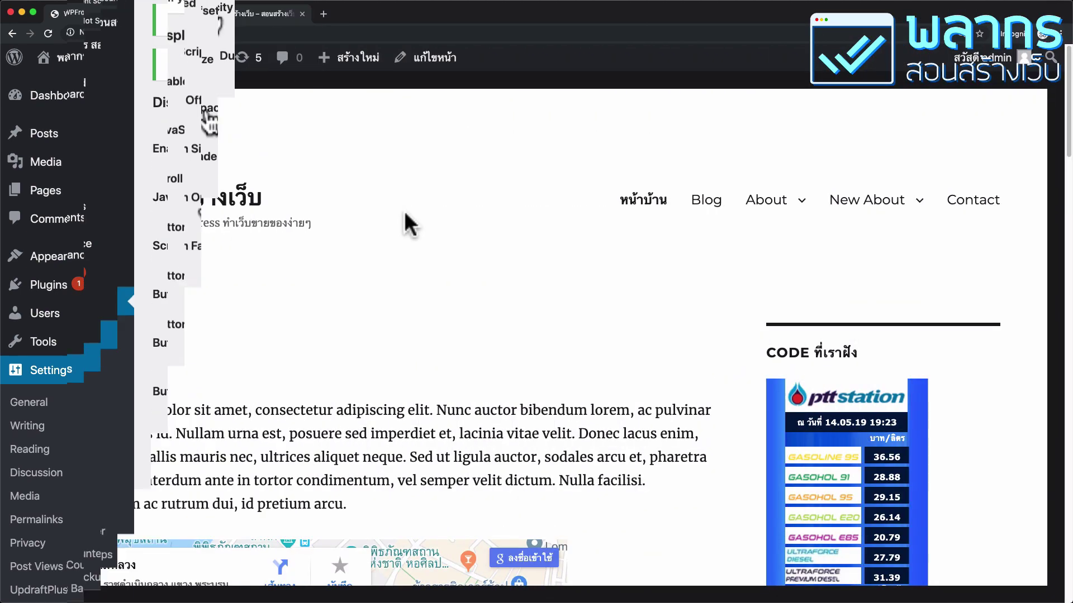
# Reload the site's home page and test the scroll-to-top button from the end of the page.
pyautogui.scroll(-20, 508, 278)
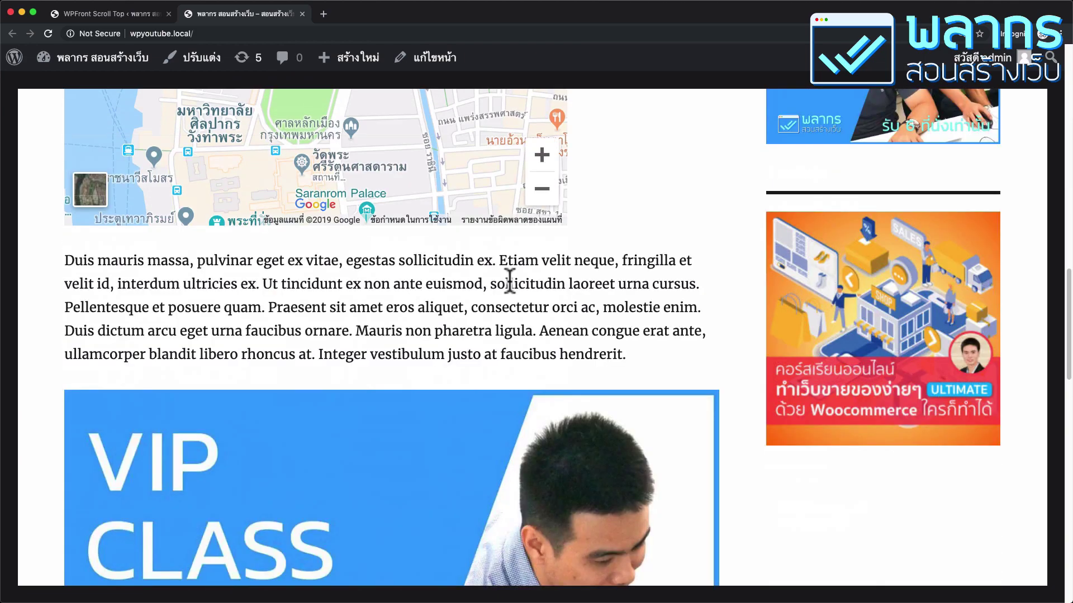
pyautogui.scroll(8, 507, 279)
pyautogui.scroll(10, 509, 281)
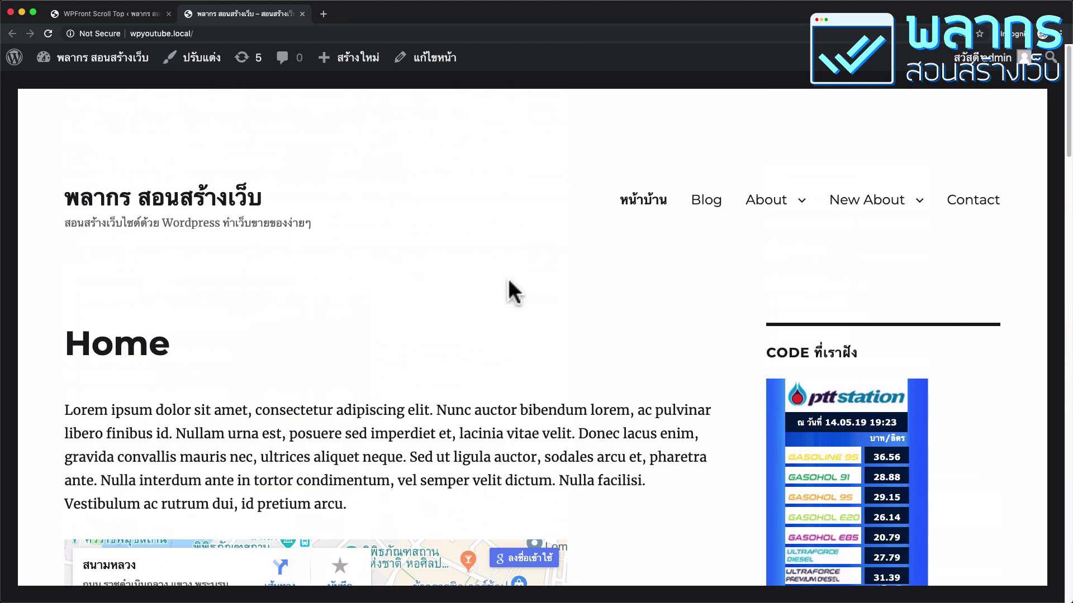
pyautogui.click(49, 34)
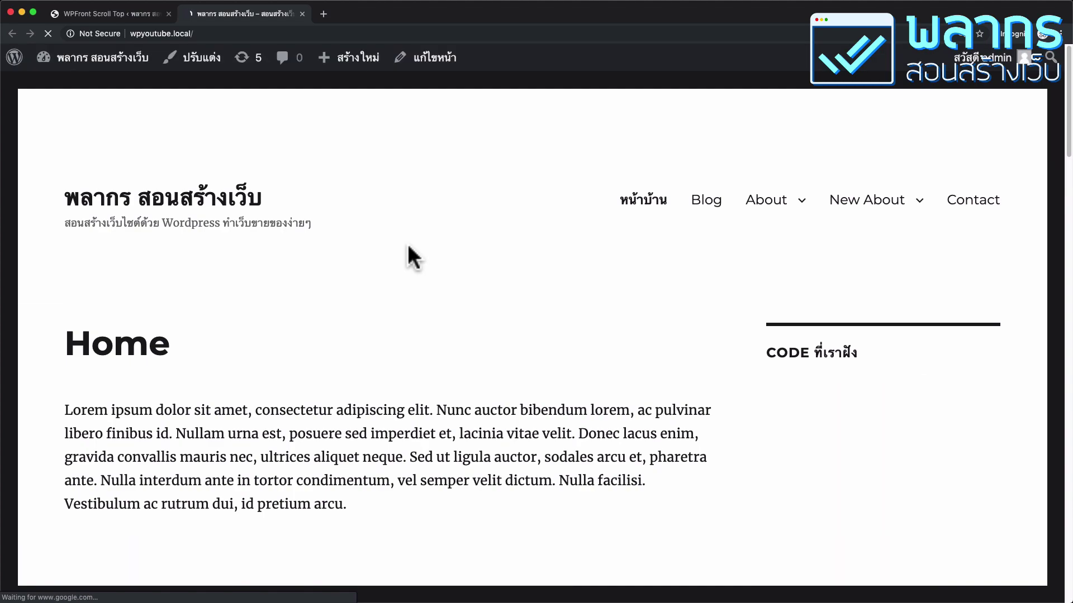
pyautogui.scroll(-10, 446, 307)
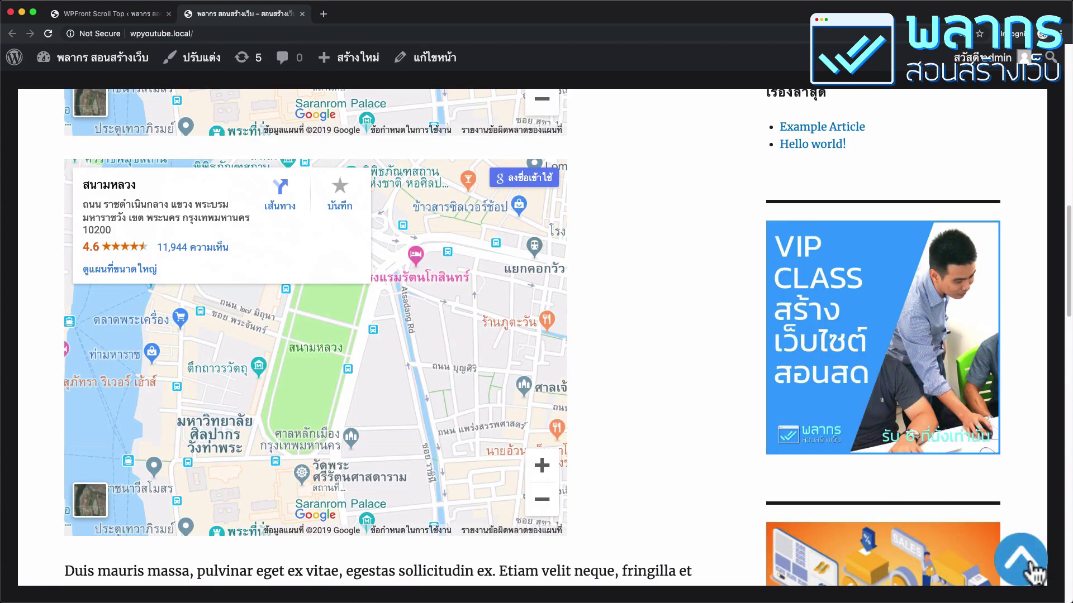
pyautogui.scroll(-10, 734, 447)
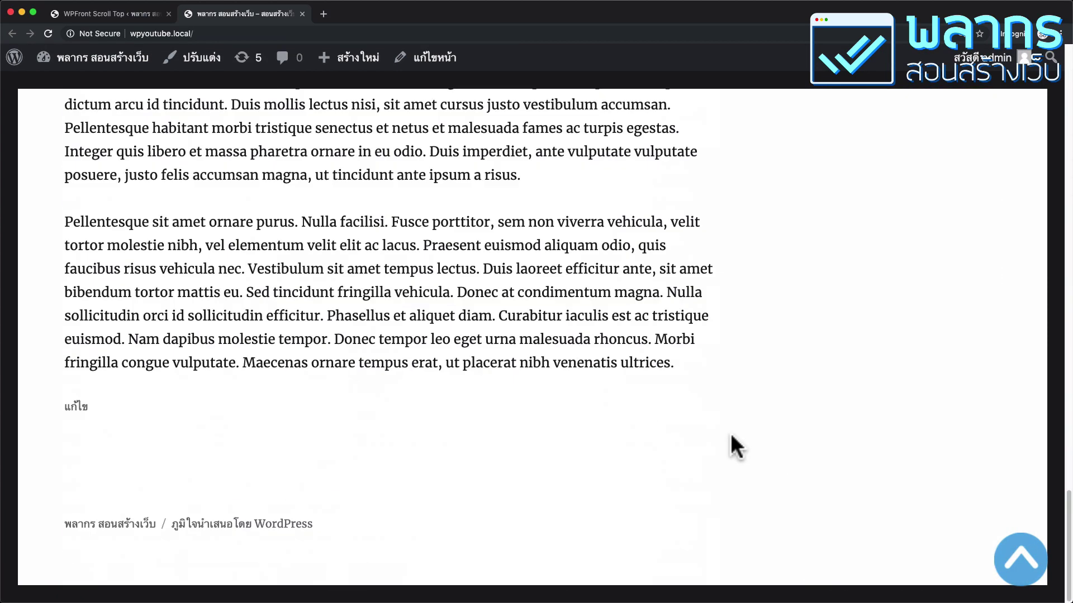
pyautogui.click(1020, 561)
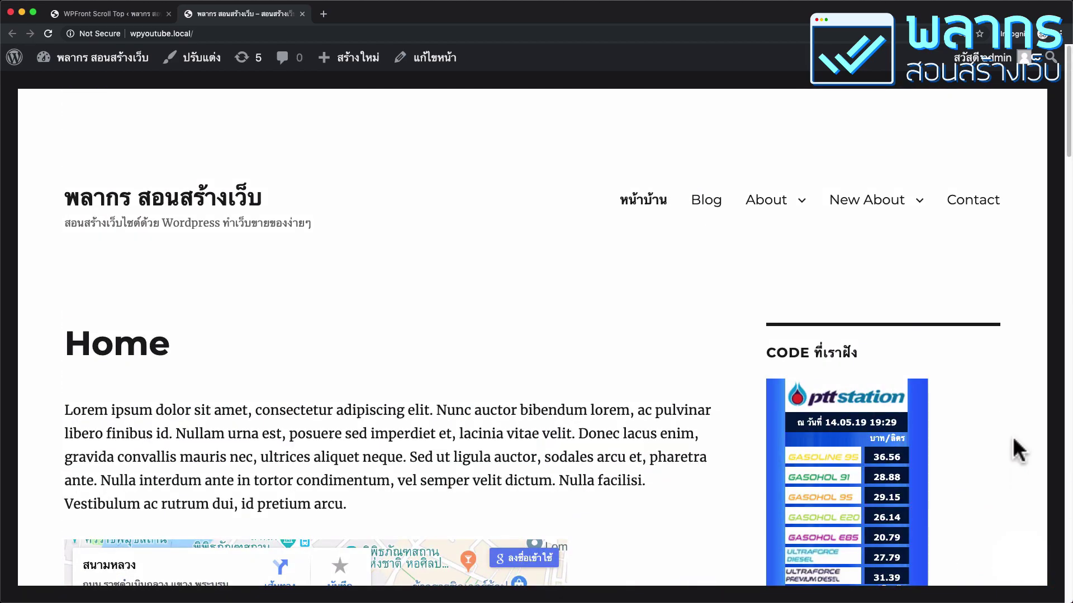
# Test the scroll-to-top button twice more from further down the home page.
pyautogui.scroll(-5, 1014, 441)
pyautogui.scroll(-10, 1014, 447)
pyautogui.click(1022, 559)
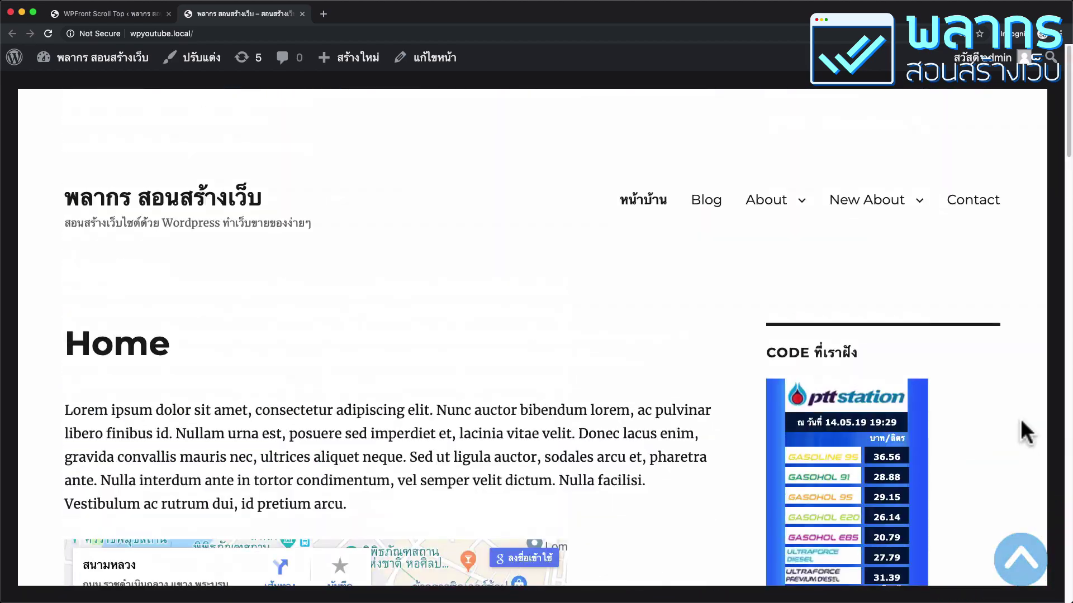
pyautogui.scroll(-8, 1020, 422)
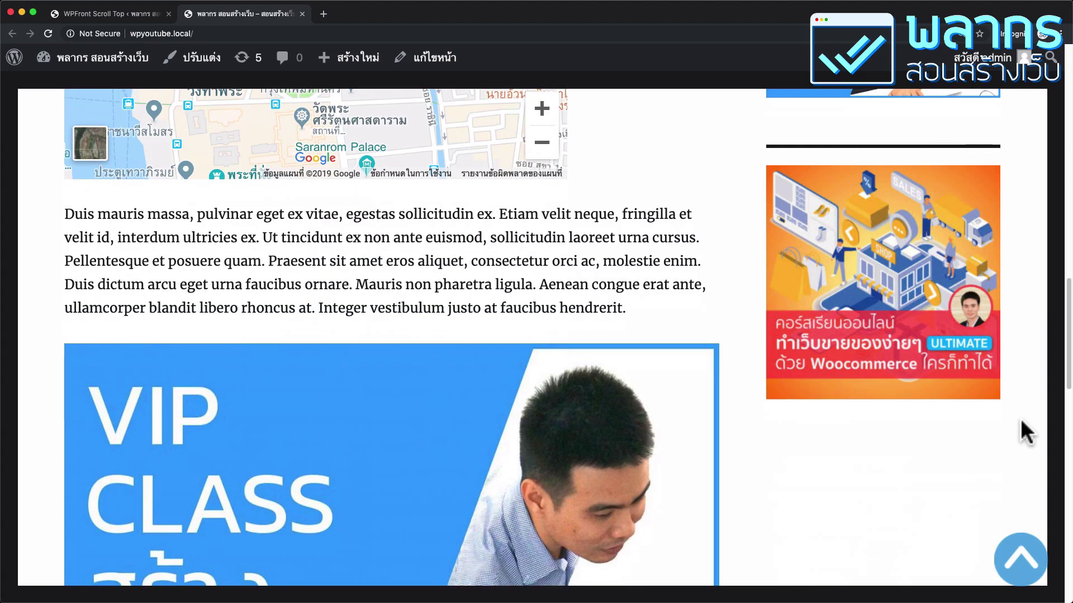
pyautogui.scroll(-10, 1027, 433)
pyautogui.click(1022, 556)
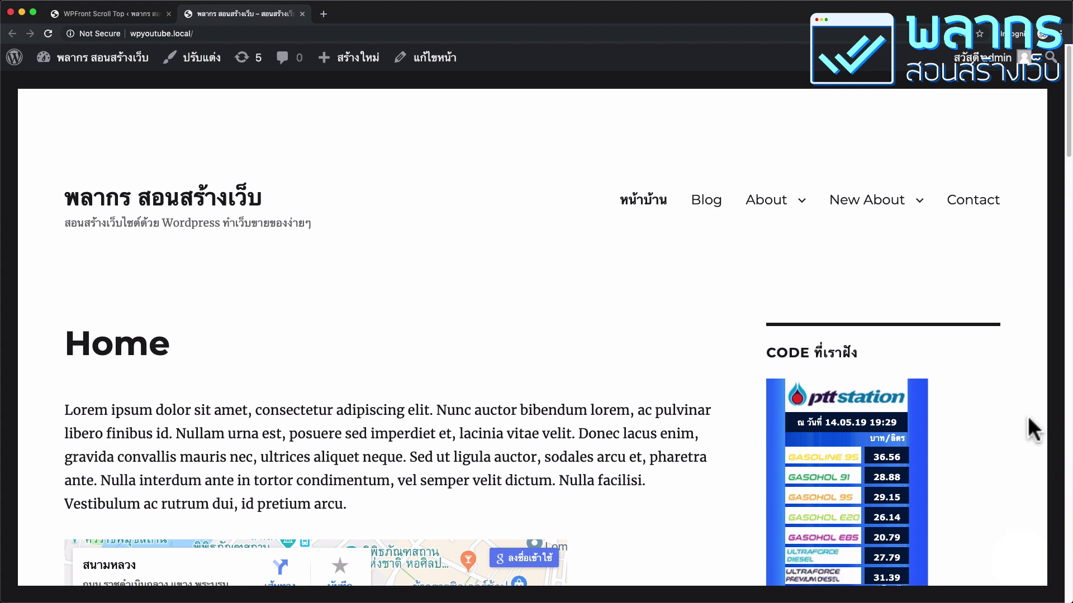
# Return to the WPFront Scroll Top settings and set the Scroll Offset to 1000 px.
pyautogui.hotkey('ctrl', 'shift', 'Tab')
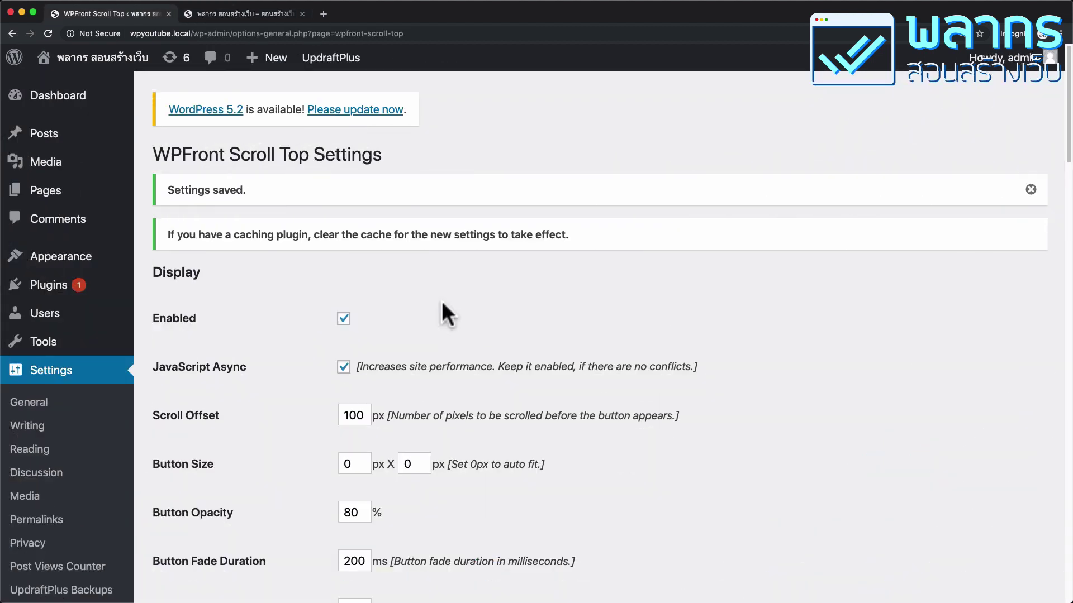
pyautogui.scroll(-1, 425, 303)
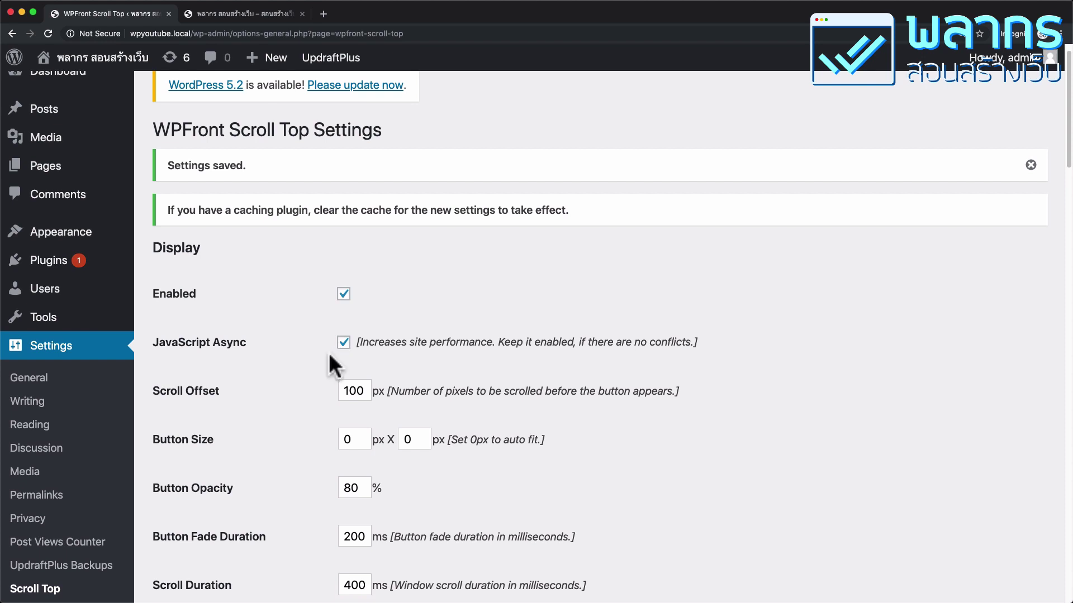
pyautogui.scroll(-3, 324, 358)
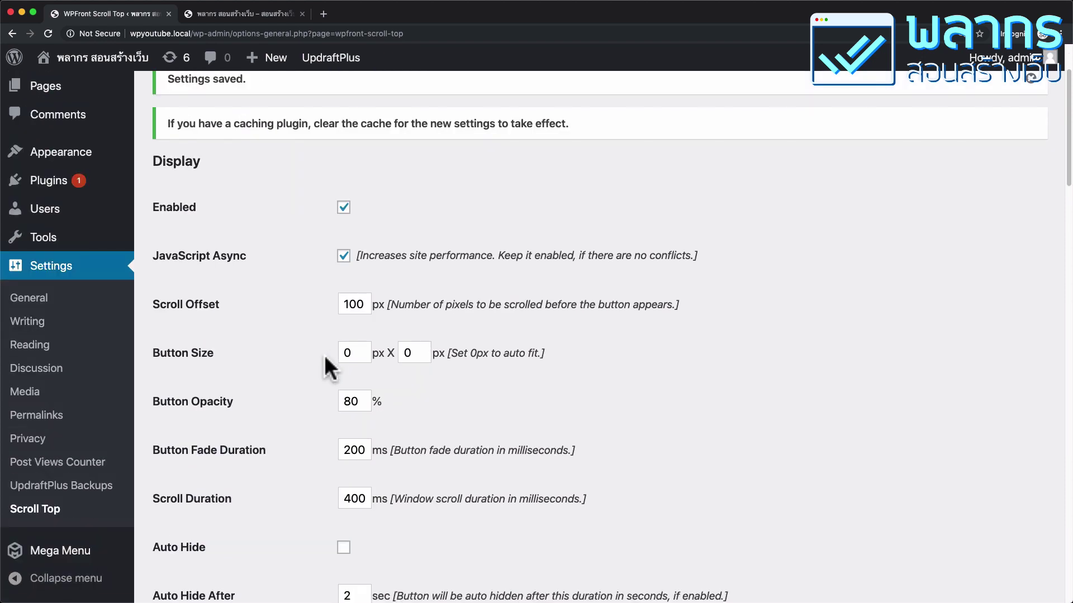
pyautogui.click(351, 302)
pyautogui.write('0')
pyautogui.press('End')
pyautogui.press('Home')
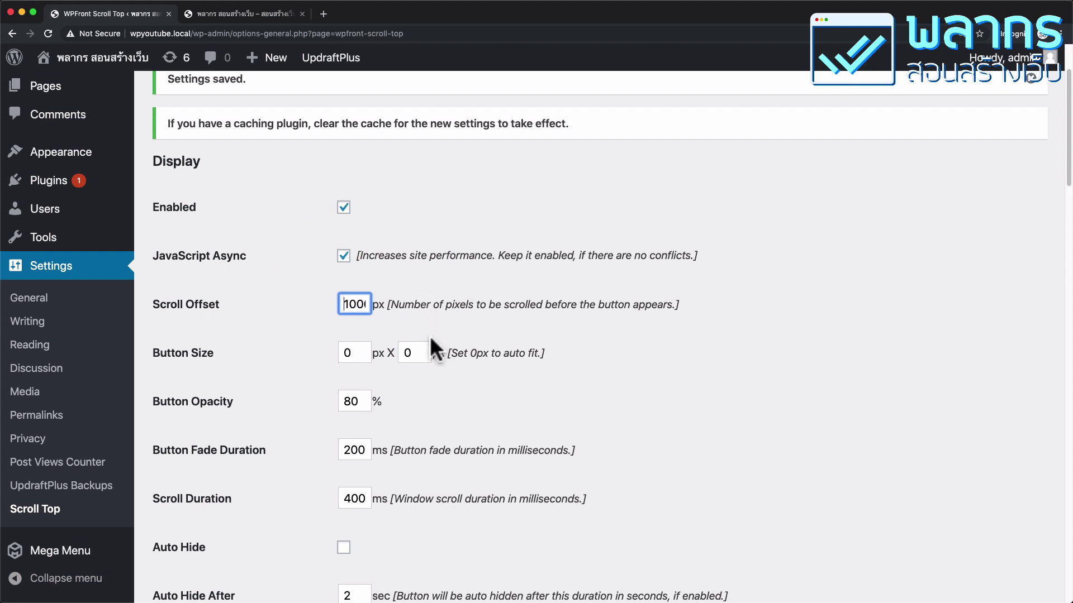
# Set the Button Size to 40 x 40 px and the Button Opacity to 50%.
pyautogui.doubleClick(340, 352)
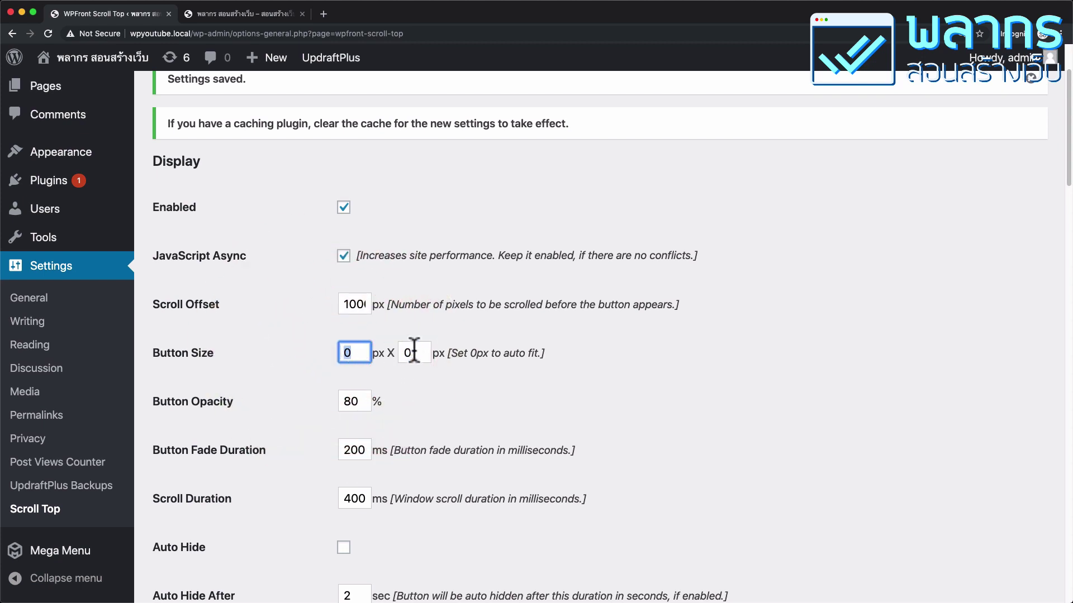
pyautogui.write('40')
pyautogui.press('Tab')
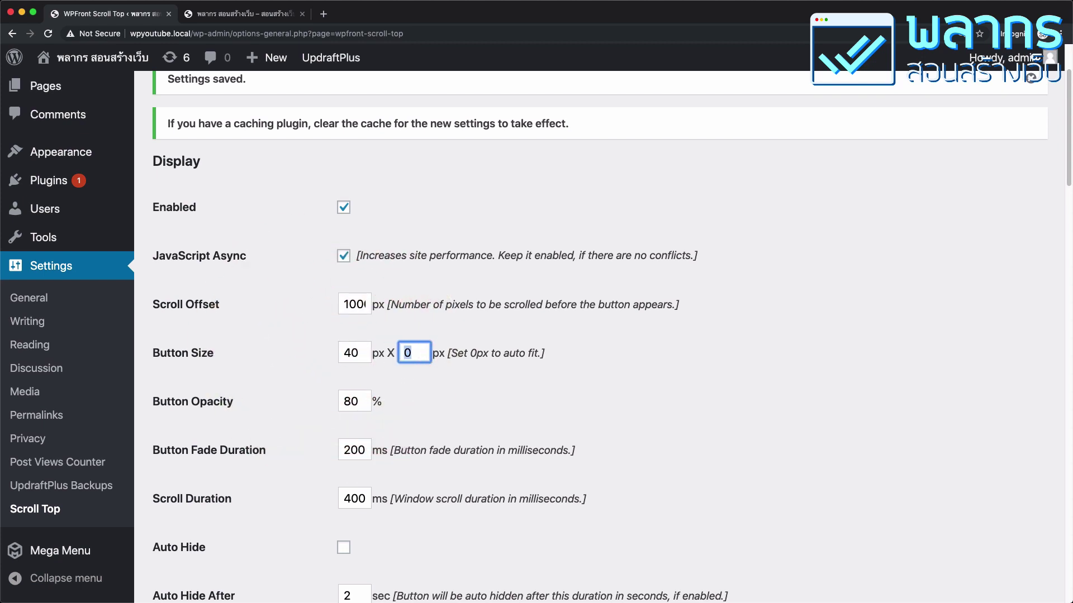
pyautogui.write('40')
pyautogui.doubleClick(348, 402)
pyautogui.write('50')
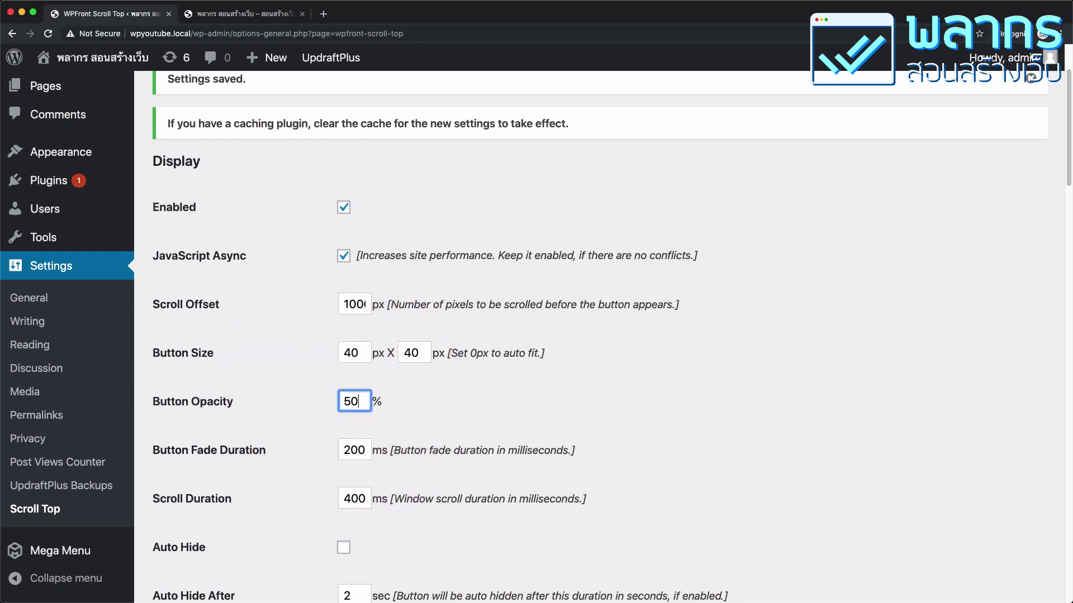
# Set the Button Fade Duration to 1000 ms and the Scroll Duration to 200 ms.
pyautogui.scroll(-3, 527, 414)
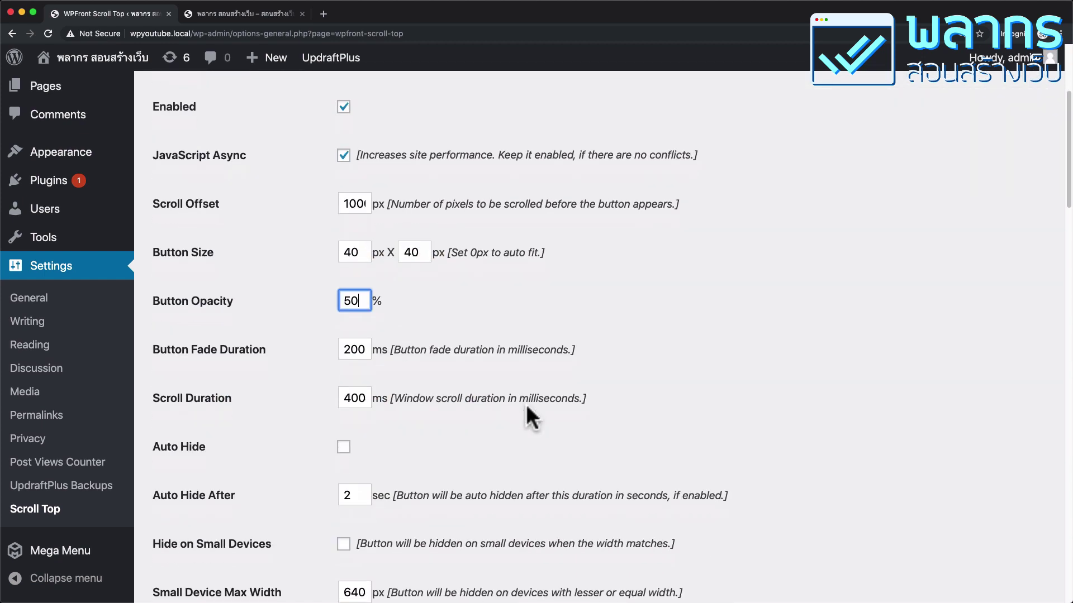
pyautogui.doubleClick(353, 350)
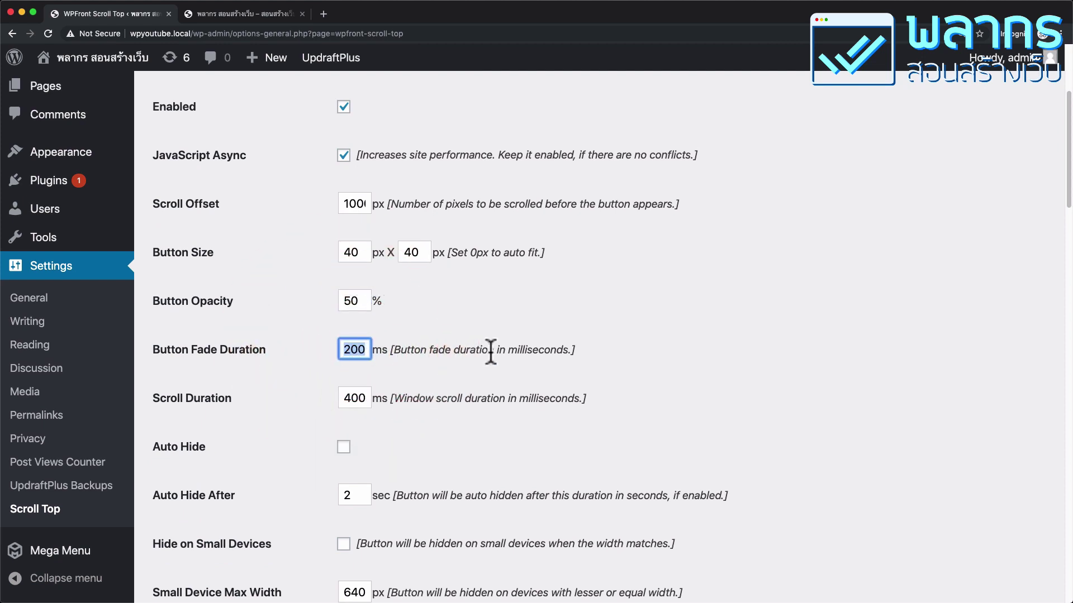
pyautogui.write('1000')
pyautogui.doubleClick(354, 398)
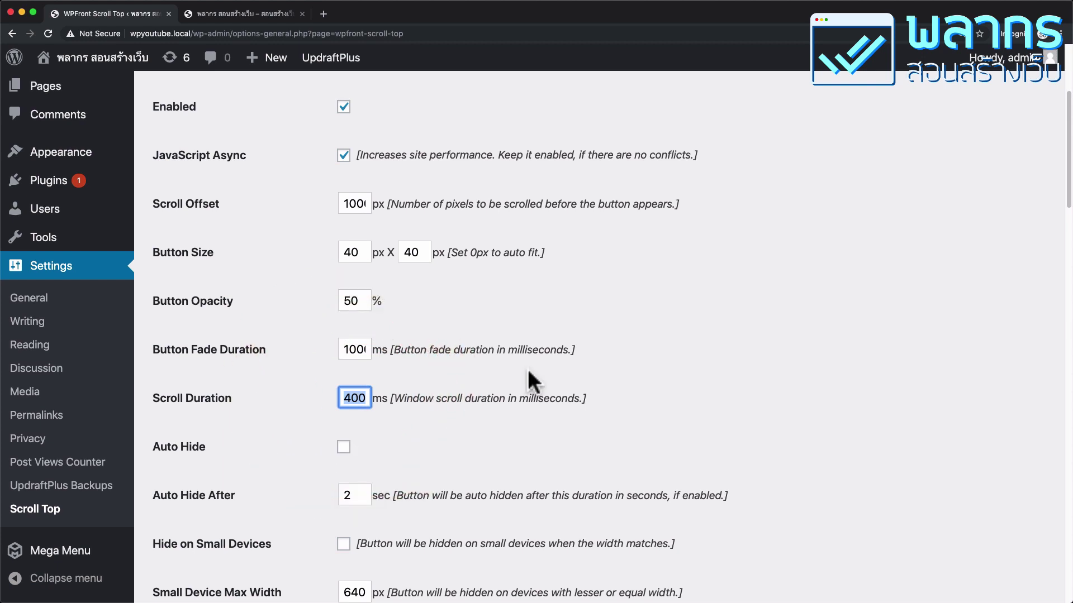
pyautogui.write('2000')
pyautogui.doubleClick(376, 351)
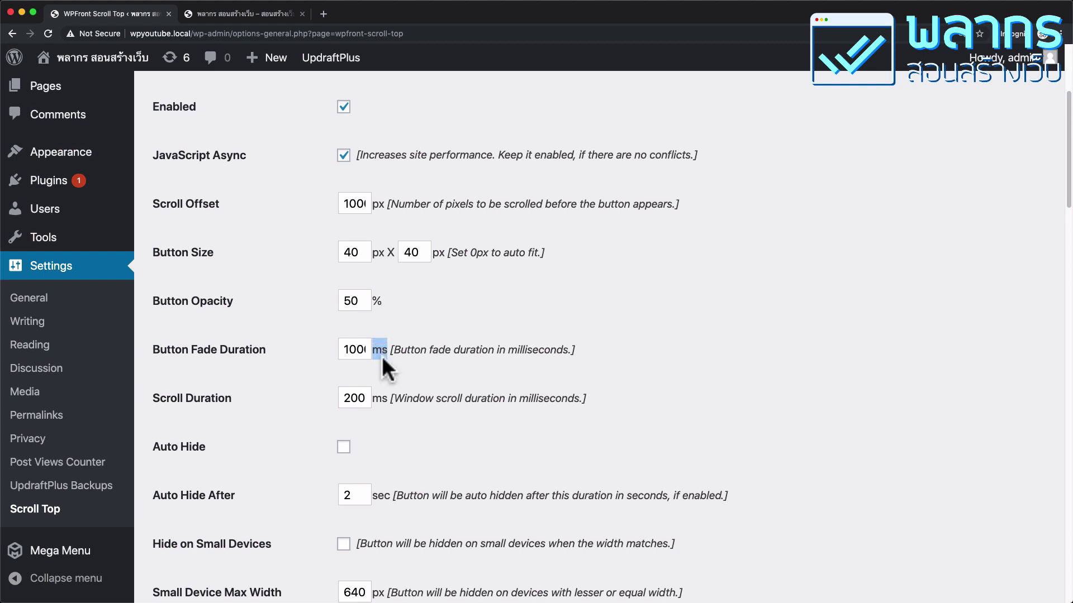
# Turn on Auto Hide for the scroll button and save the plugin settings.
pyautogui.scroll(-5, 382, 361)
pyautogui.click(344, 199)
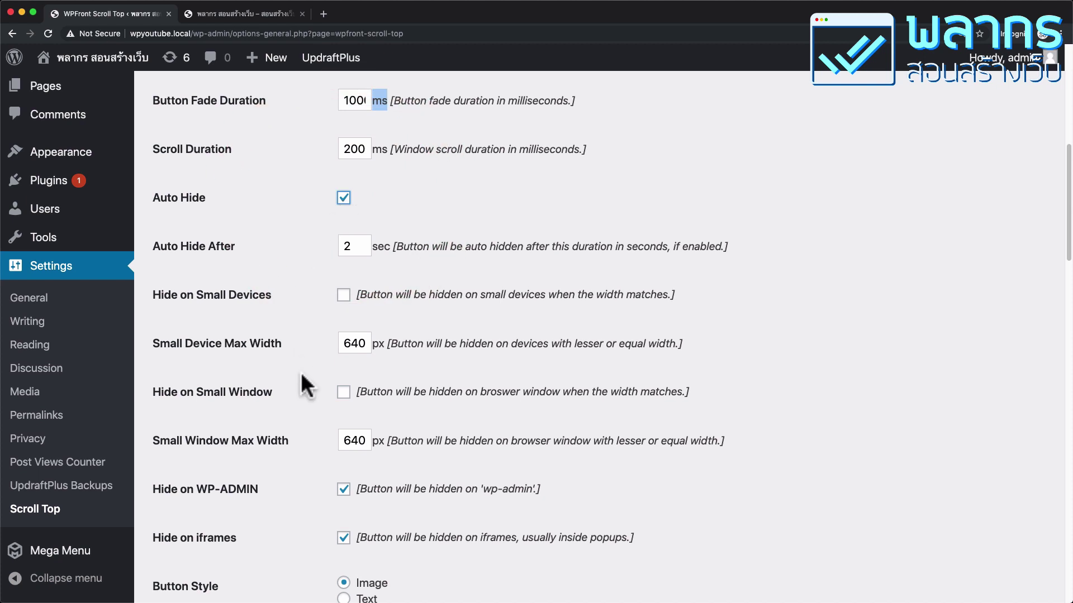
pyautogui.scroll(-6, 302, 377)
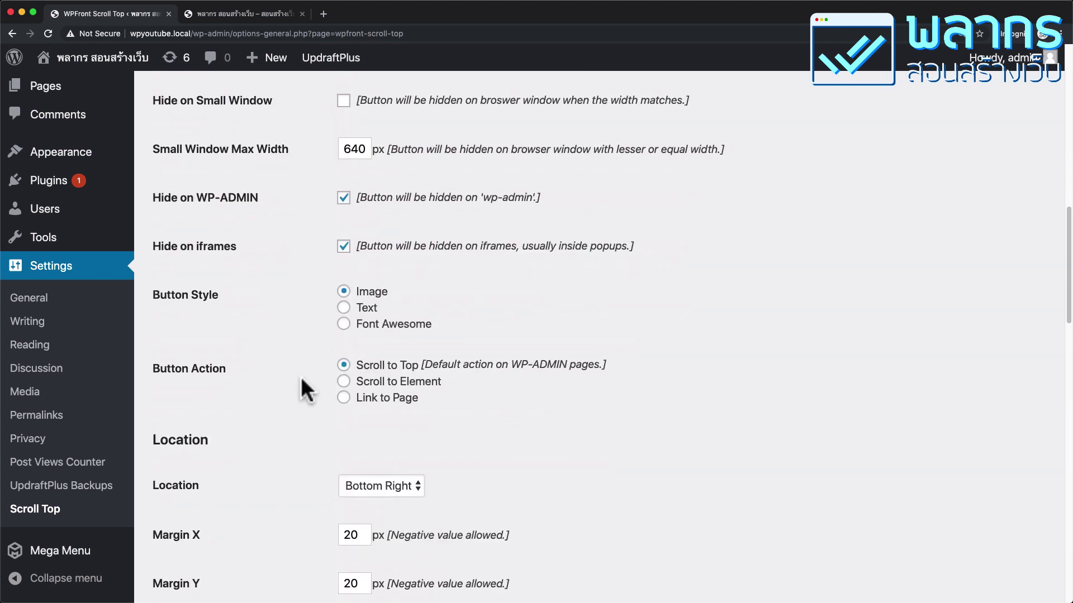
pyautogui.scroll(-5, 301, 377)
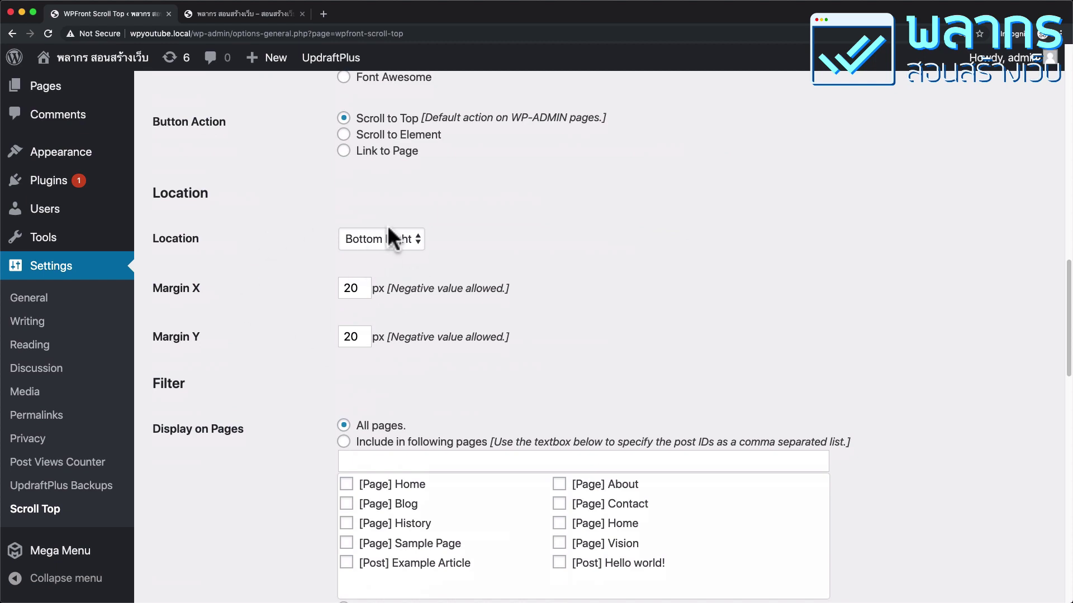
pyautogui.scroll(-20, 265, 354)
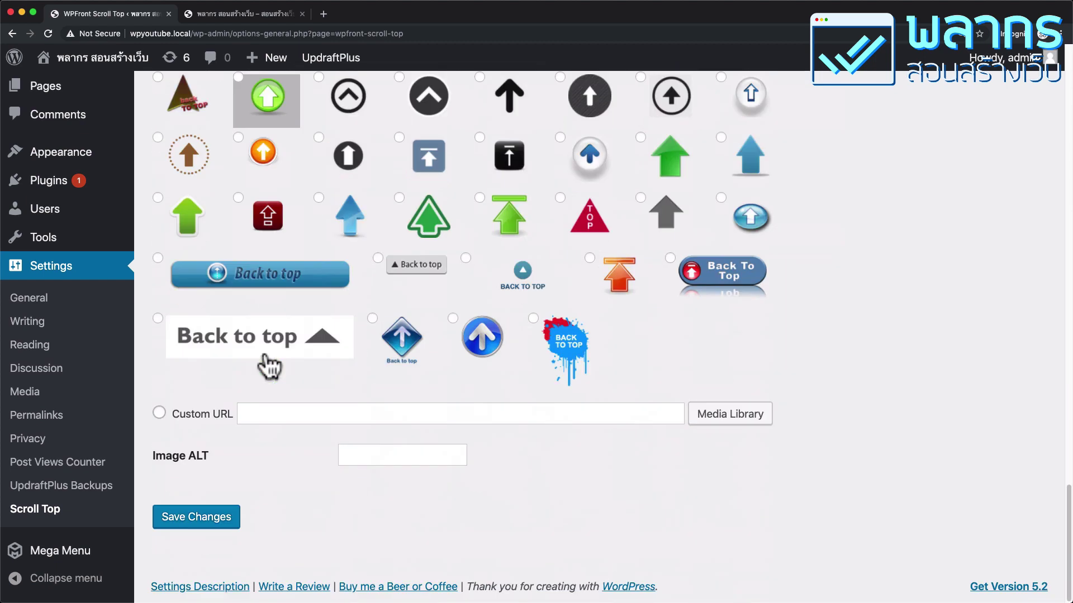
pyautogui.click(197, 518)
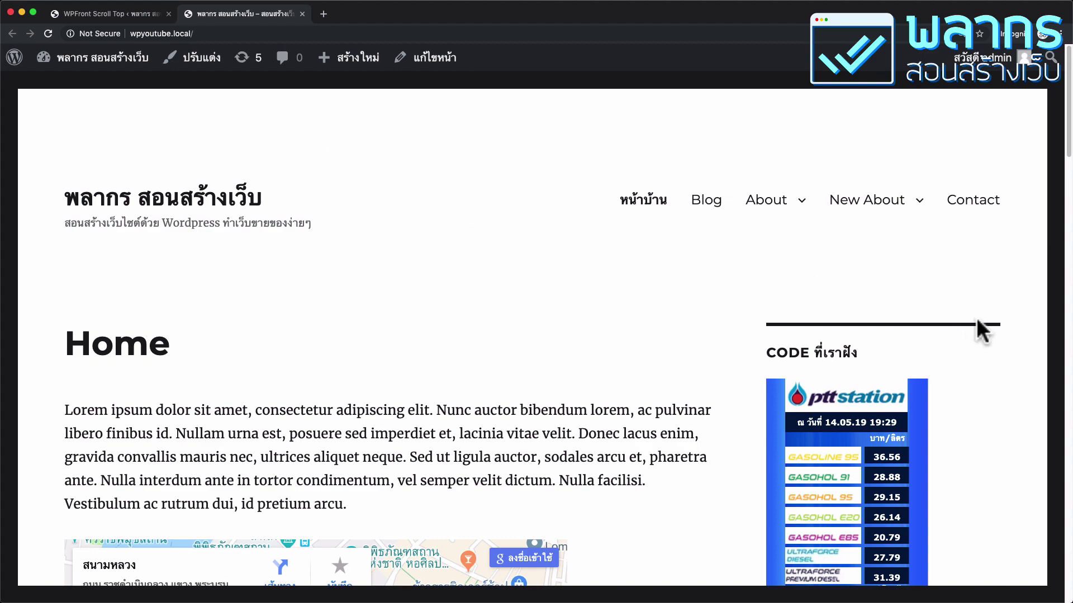
# Reload the site's home page and scroll through it to check when the scroll-to-top button appears.
pyautogui.scroll(-20, 978, 324)
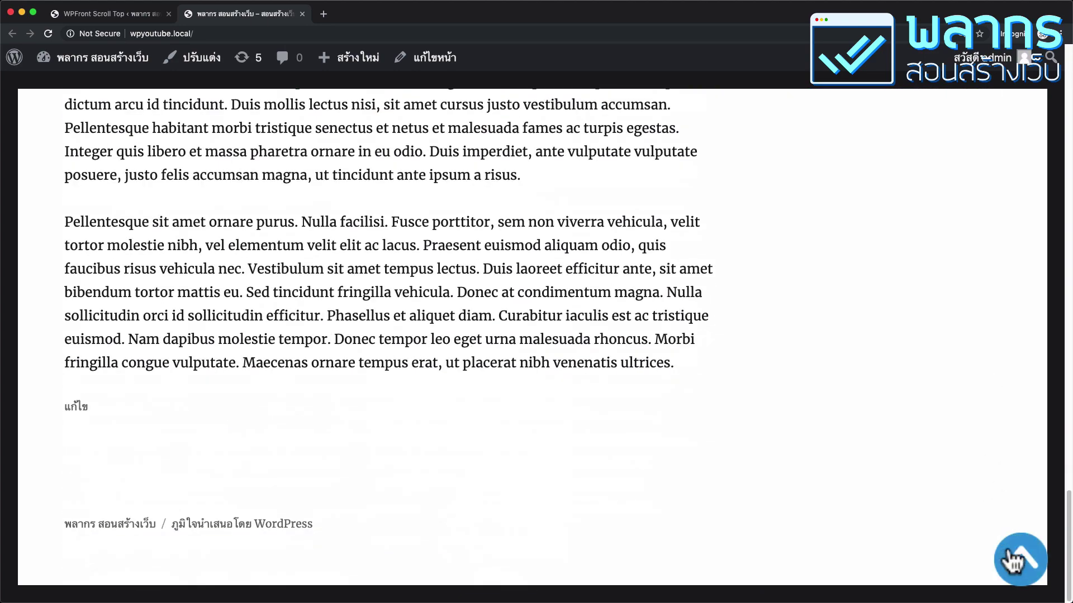
pyautogui.click(48, 34)
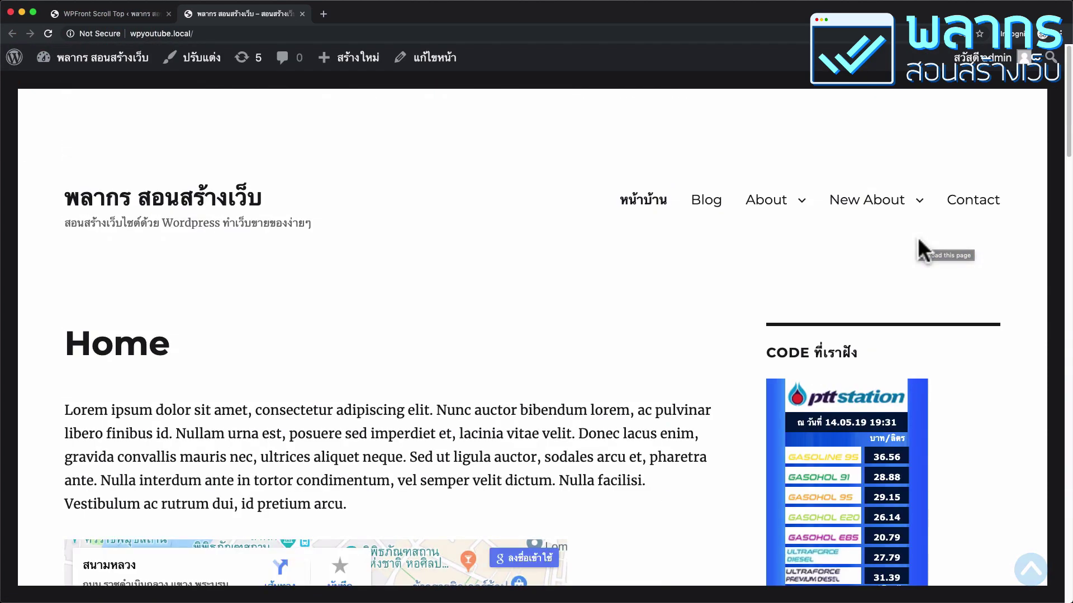
pyautogui.scroll(-6, 919, 241)
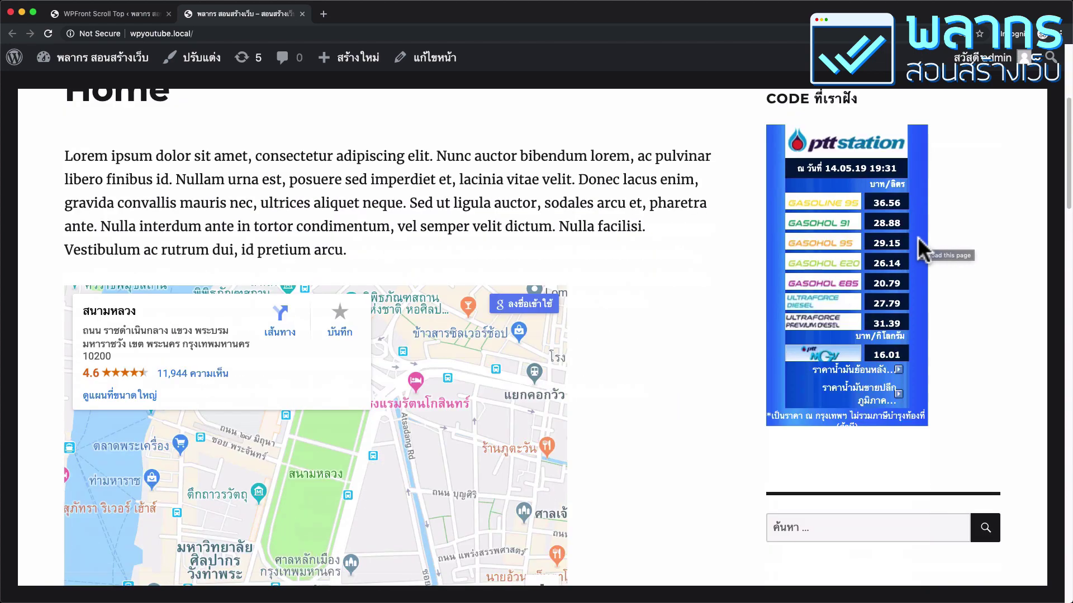
pyautogui.scroll(6, 918, 237)
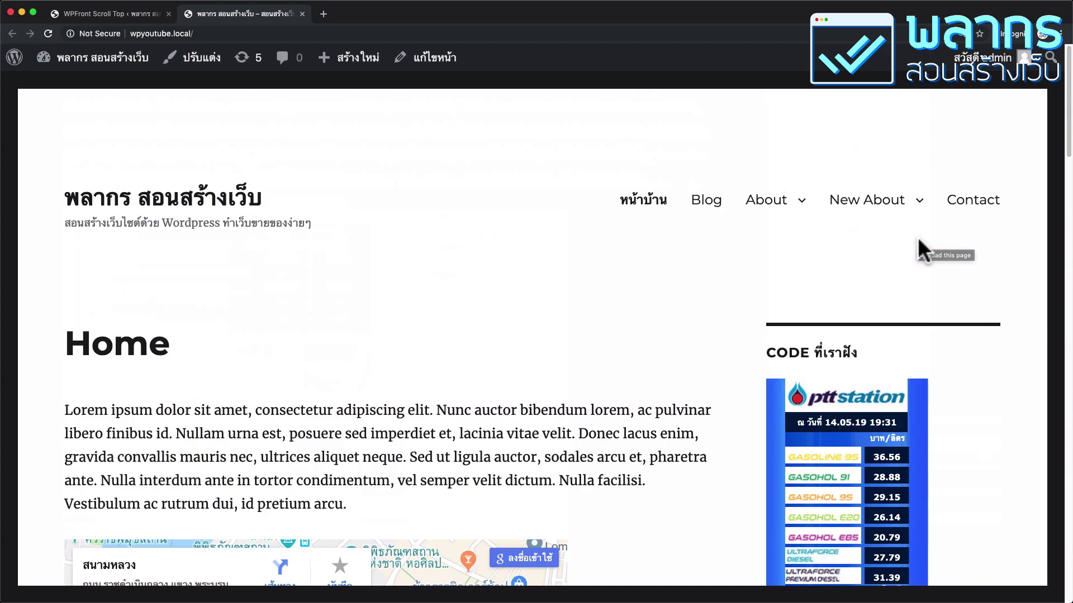
pyautogui.scroll(-8, 918, 237)
pyautogui.scroll(-10, 917, 237)
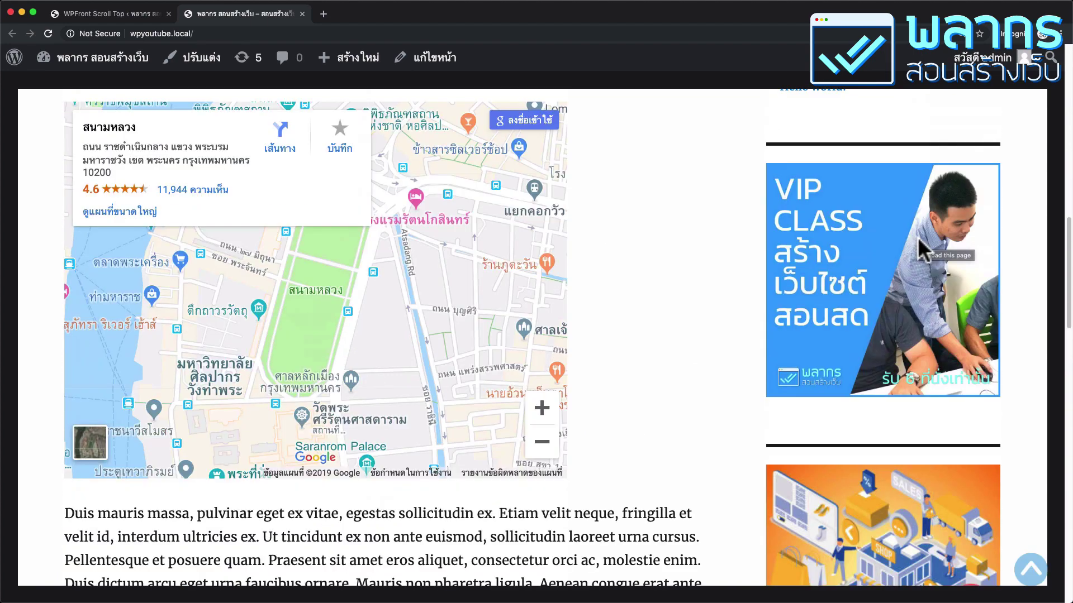
# Check the button's auto-hide while scrolling to the end of the home page, and test its jump back to the top twice.
pyautogui.scroll(-2, 919, 248)
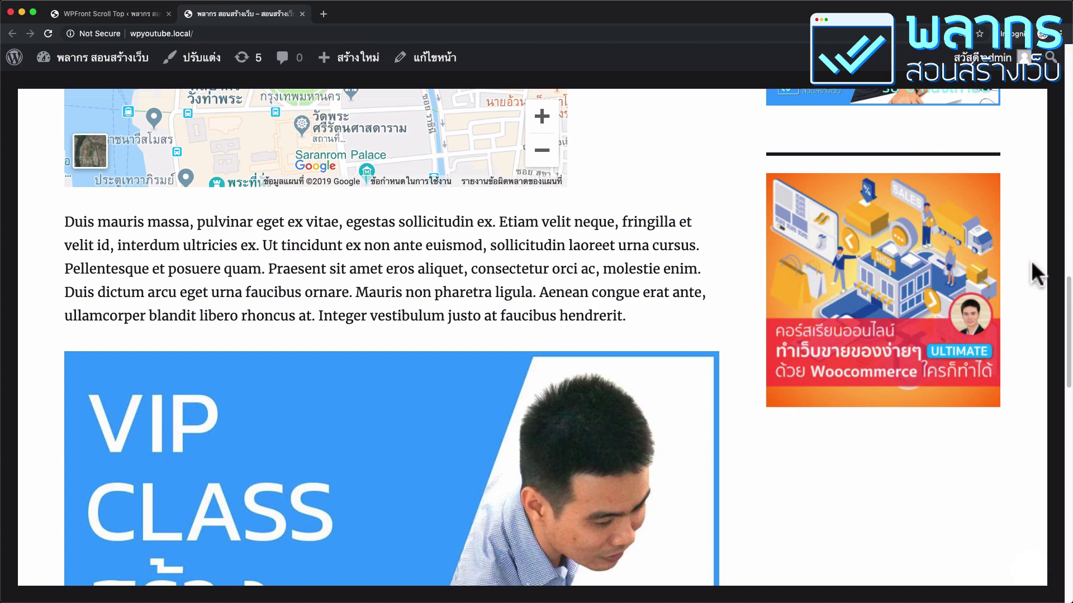
pyautogui.scroll(-10, 1032, 260)
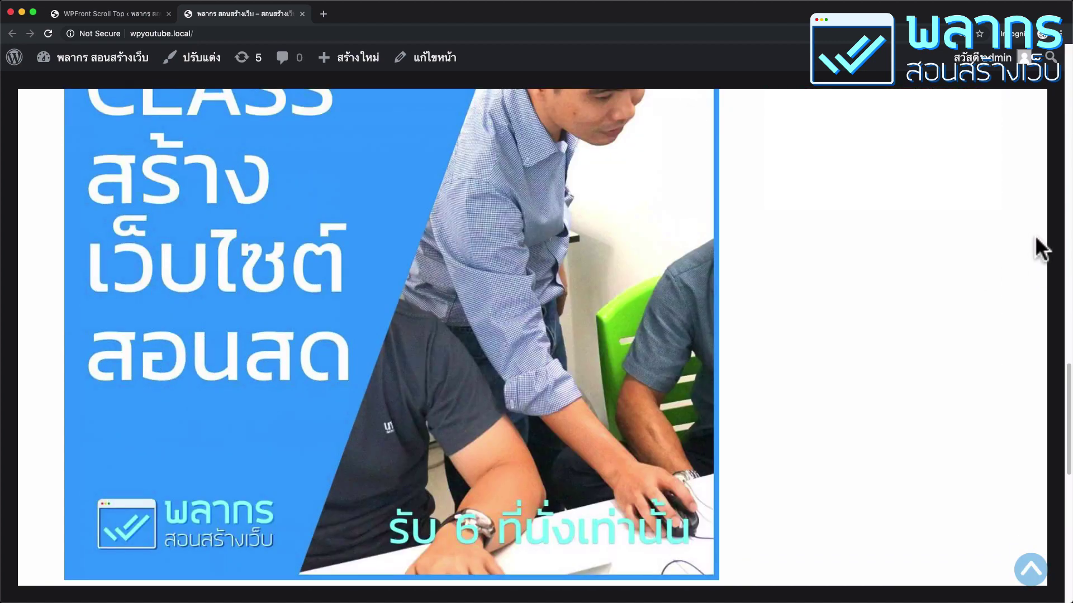
pyautogui.scroll(-15, 1034, 237)
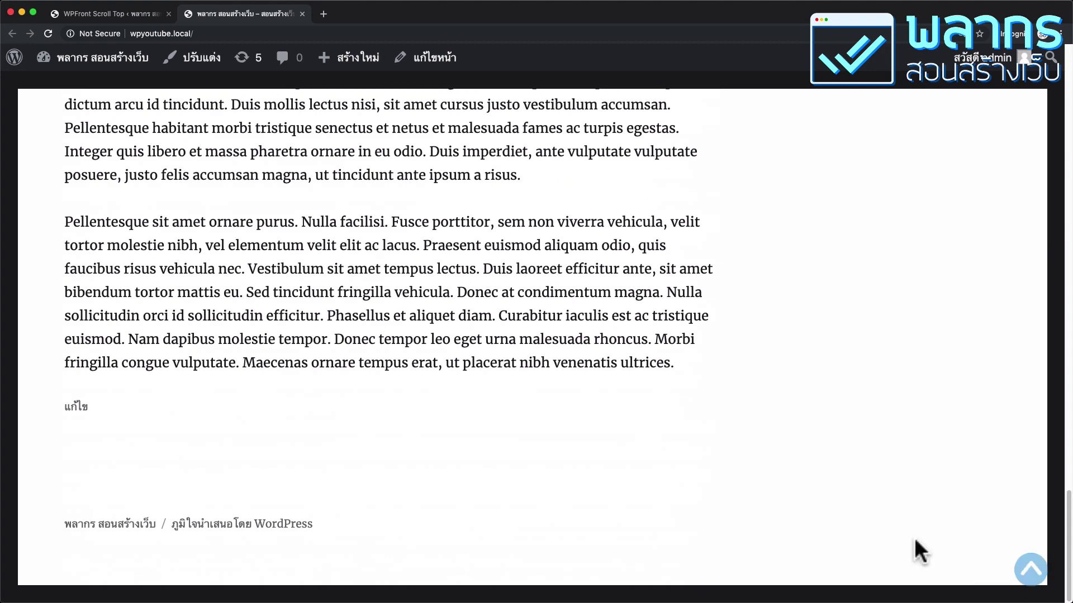
pyautogui.click(1030, 571)
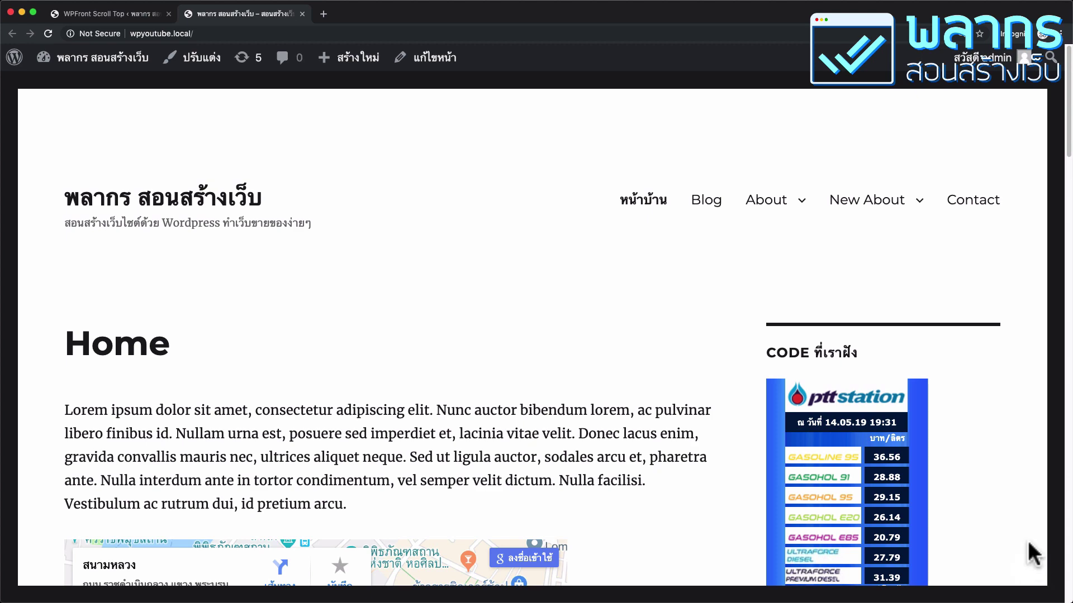
pyautogui.scroll(-20, 1028, 553)
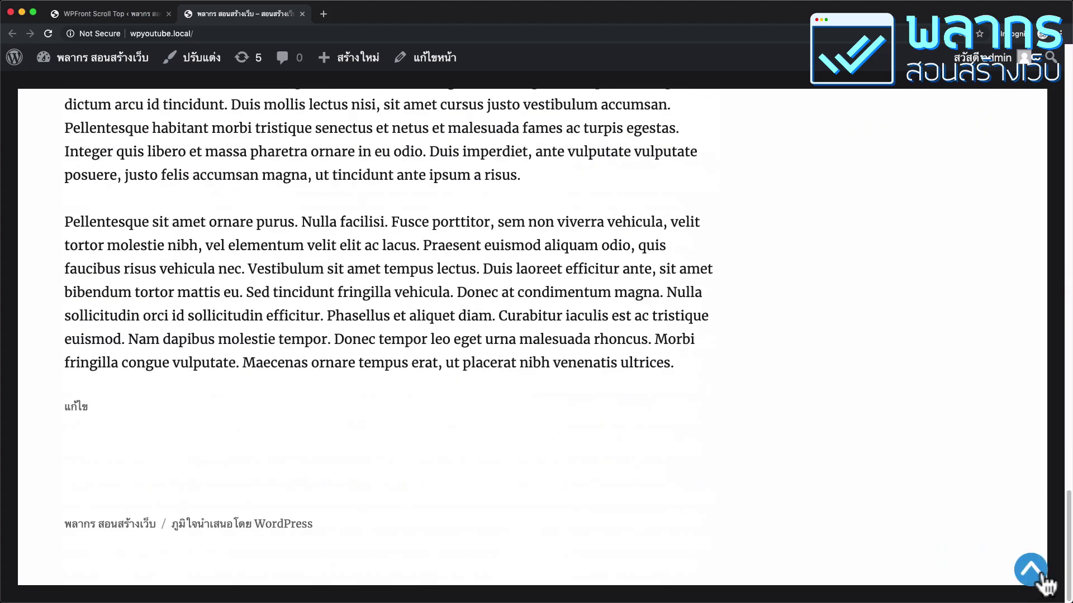
pyautogui.click(1040, 580)
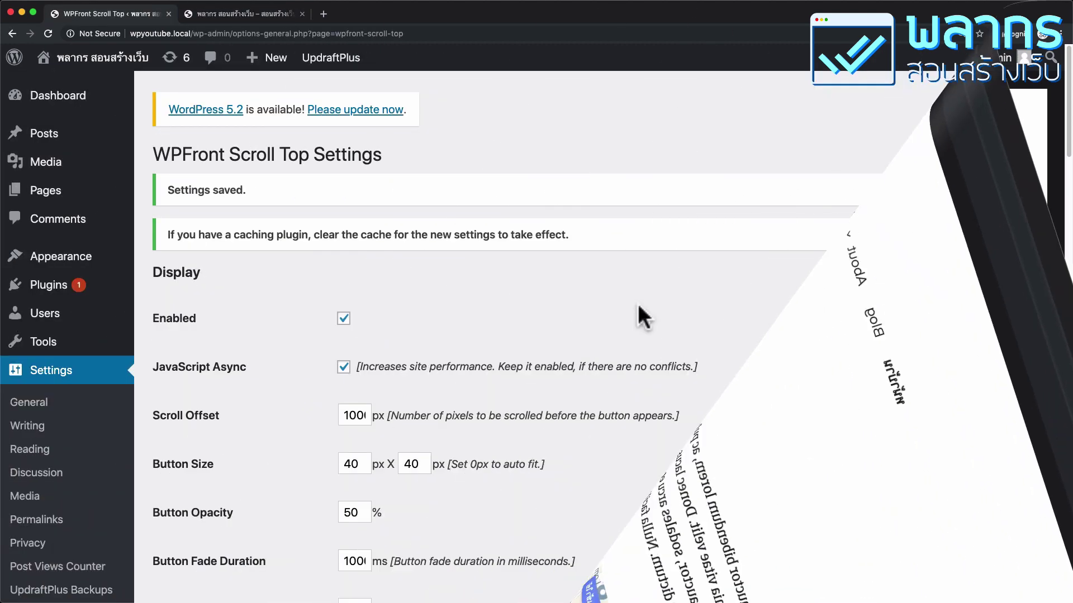
# In the WPFront Scroll Top settings, set the Scroll Offset to 500 px and the Button Opacity to 60%.
pyautogui.doubleClick(353, 415)
pyautogui.write('500')
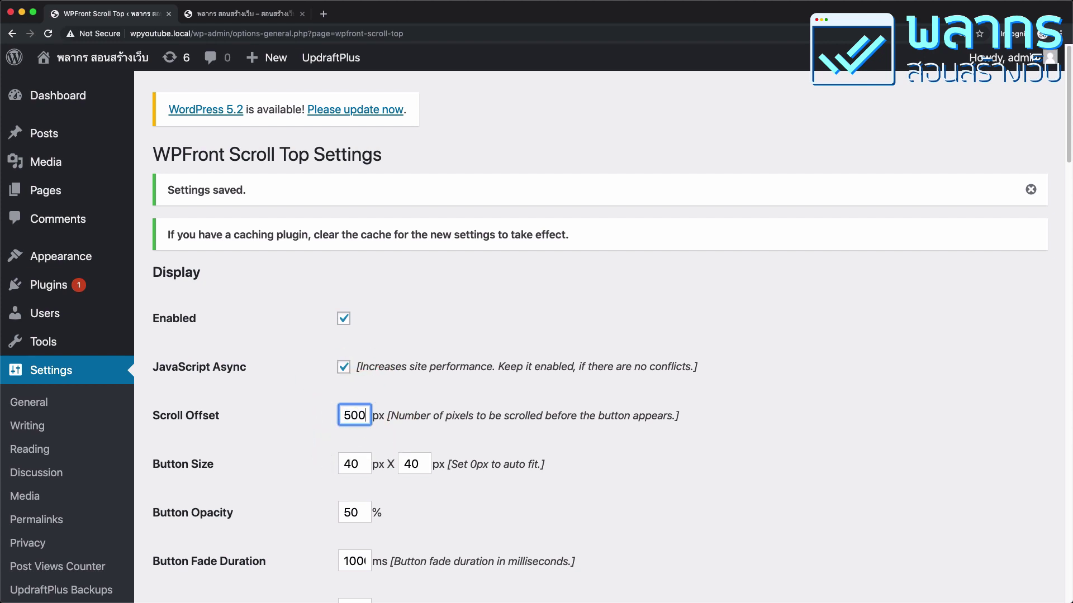
pyautogui.scroll(-3, 431, 404)
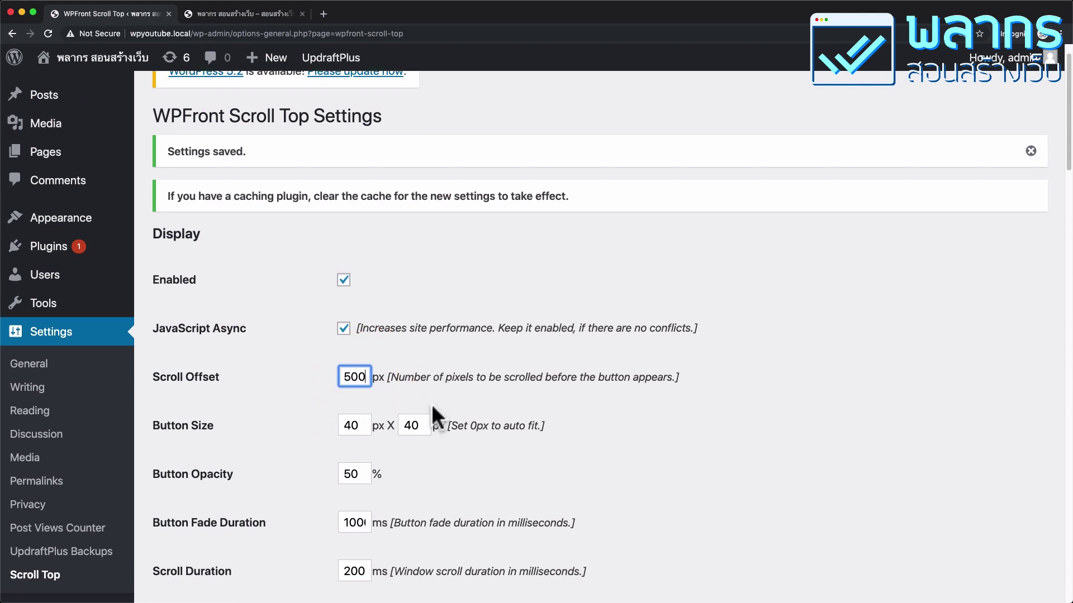
pyautogui.scroll(-2, 432, 404)
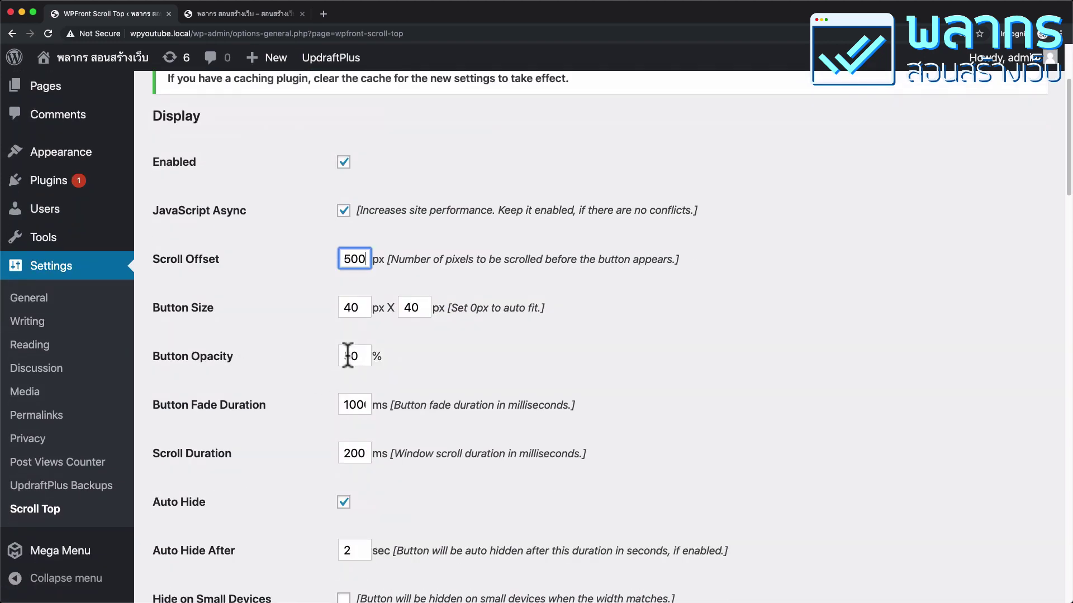
pyautogui.click(348, 355)
pyautogui.press('BackSpace')
pyautogui.write('6')
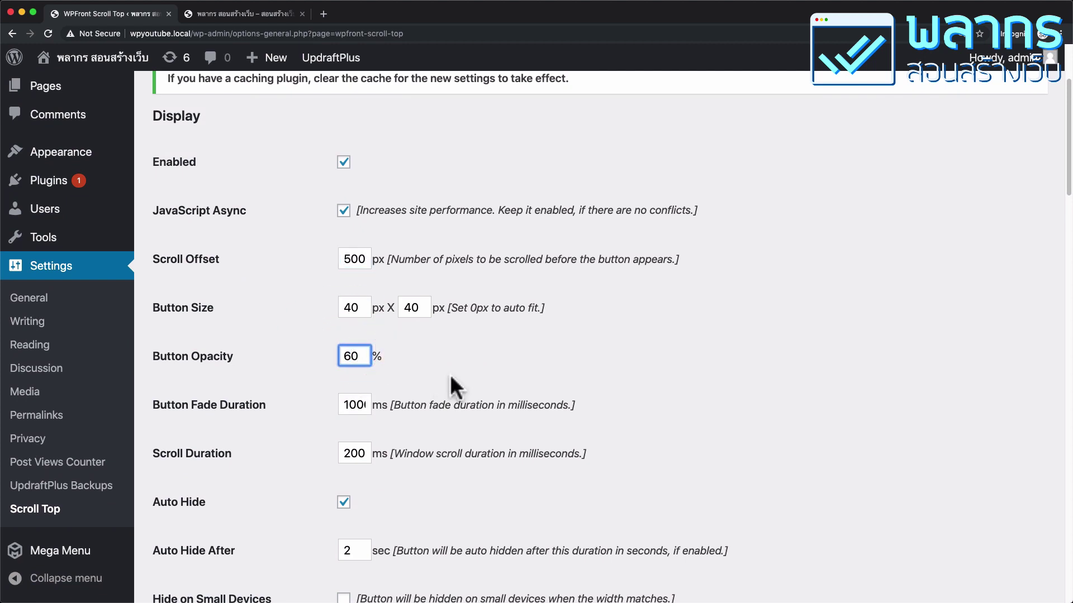
# Set both the Button Fade Duration and the Scroll Duration to 500 ms.
pyautogui.scroll(-3, 451, 376)
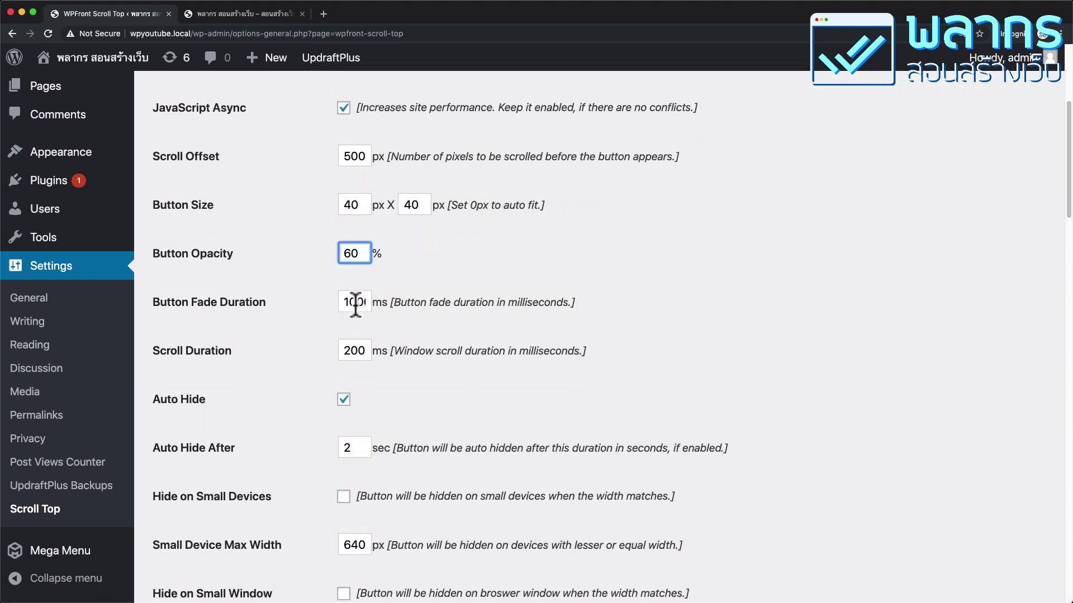
pyautogui.doubleClick(356, 305)
pyautogui.write('500')
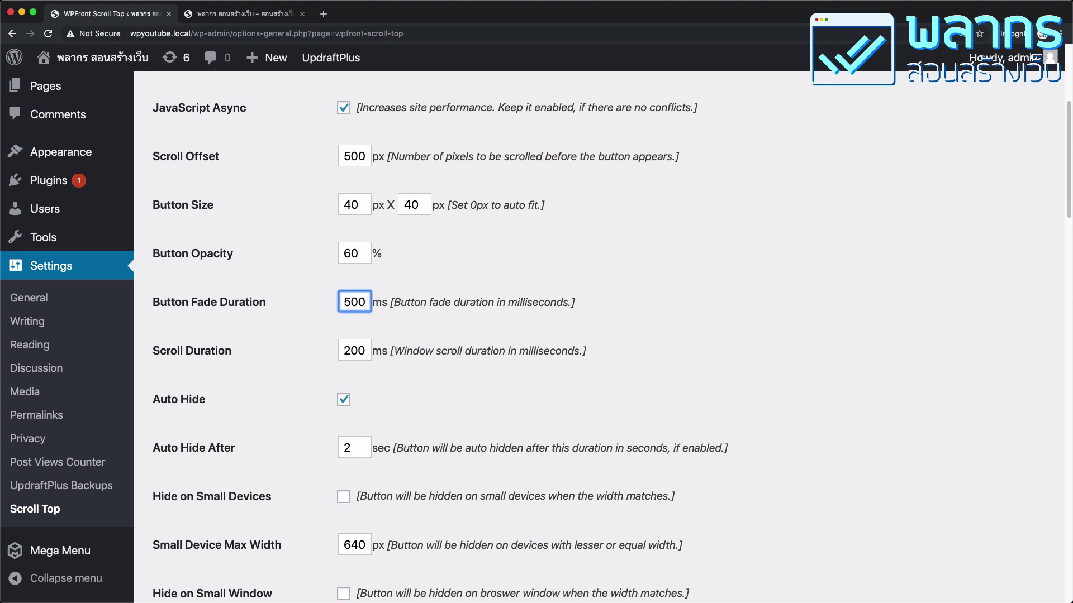
pyautogui.doubleClick(354, 350)
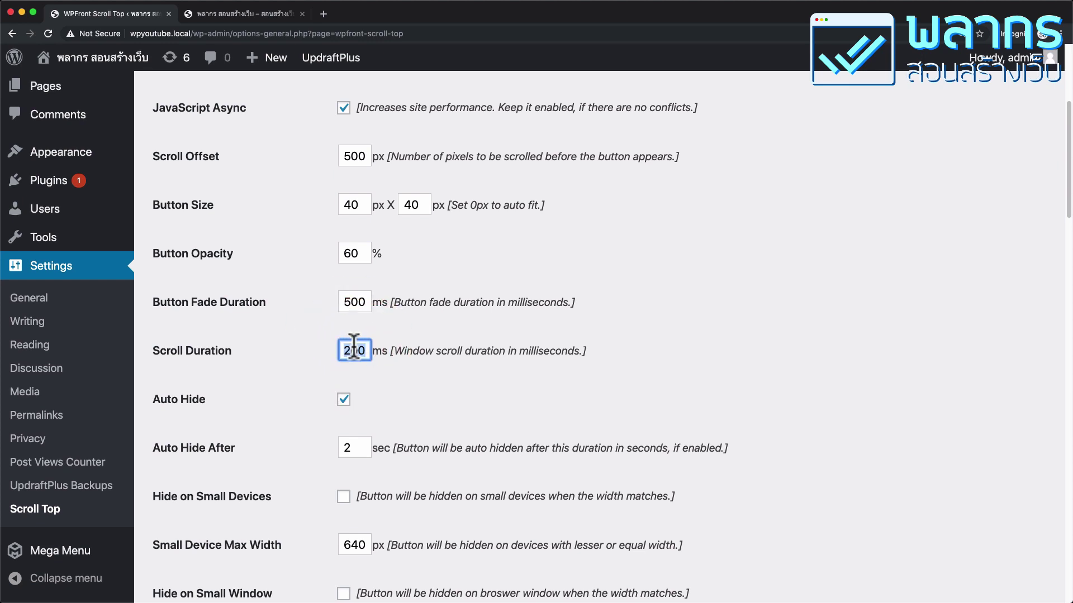
pyautogui.write('500')
# Change the scroll button's Location to Bottom Left.
pyautogui.scroll(-2, 545, 357)
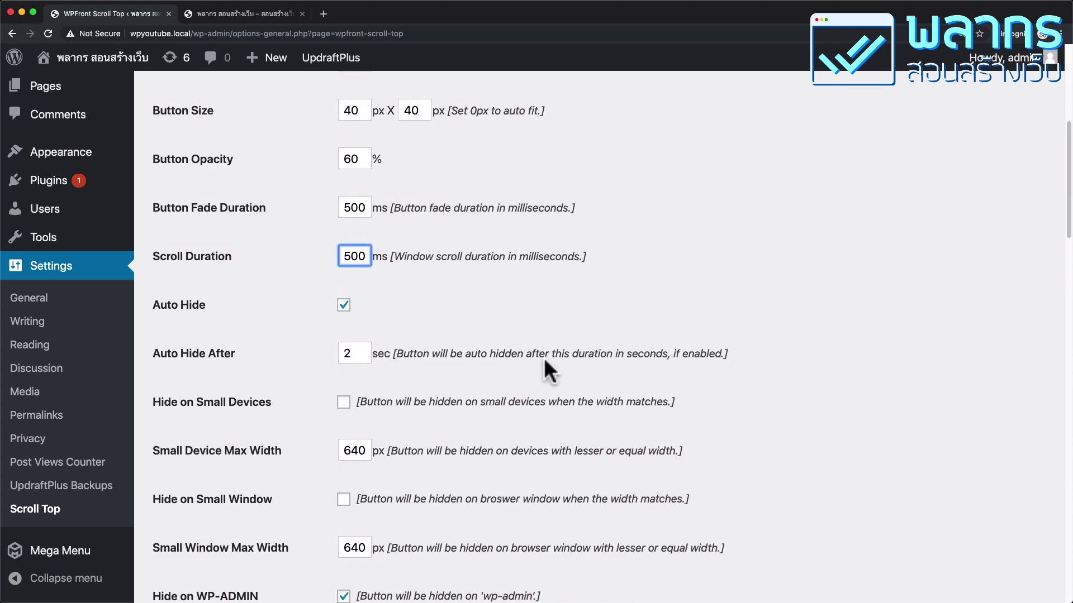
pyautogui.scroll(-5, 545, 360)
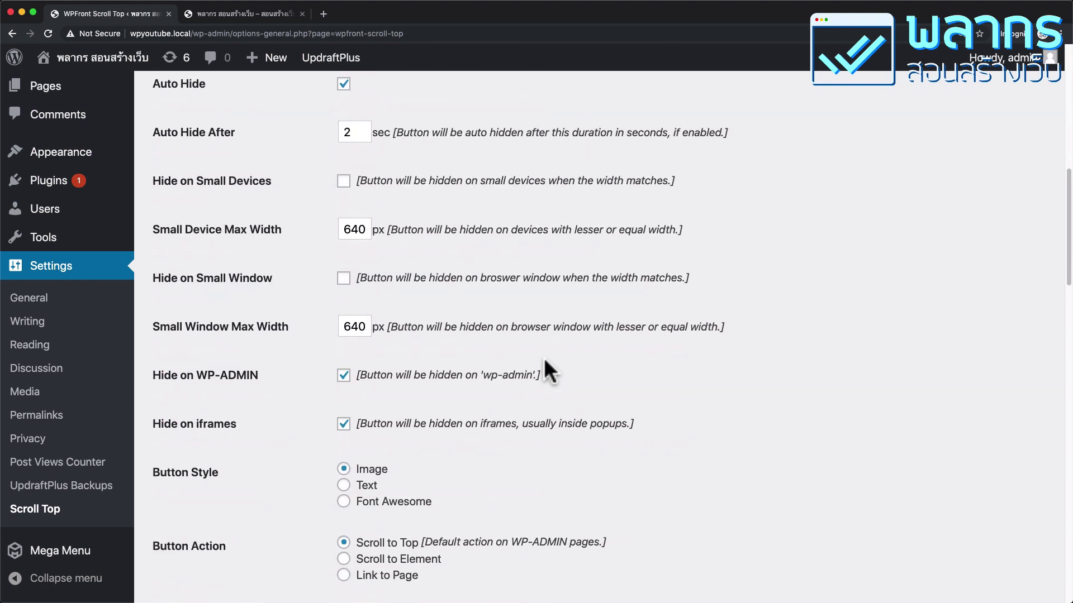
pyautogui.scroll(-5, 544, 358)
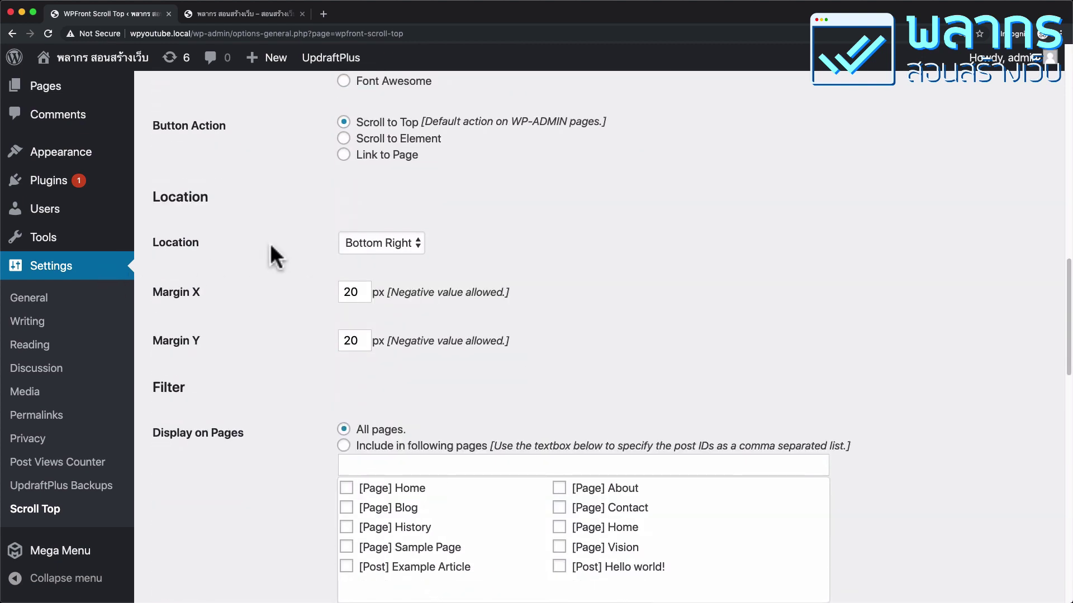
pyautogui.click(407, 243)
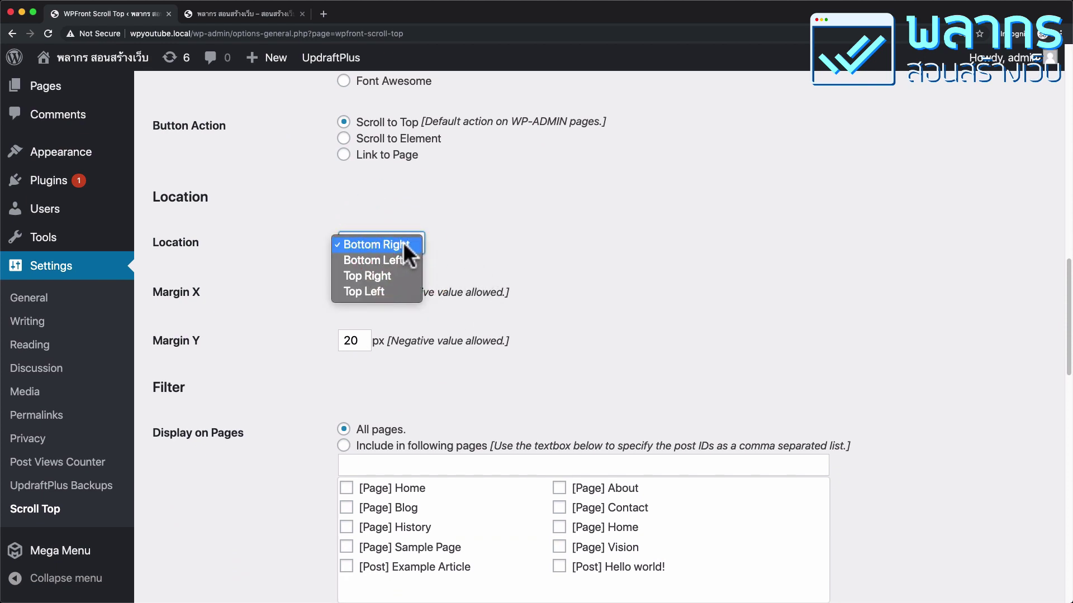
pyautogui.click(364, 258)
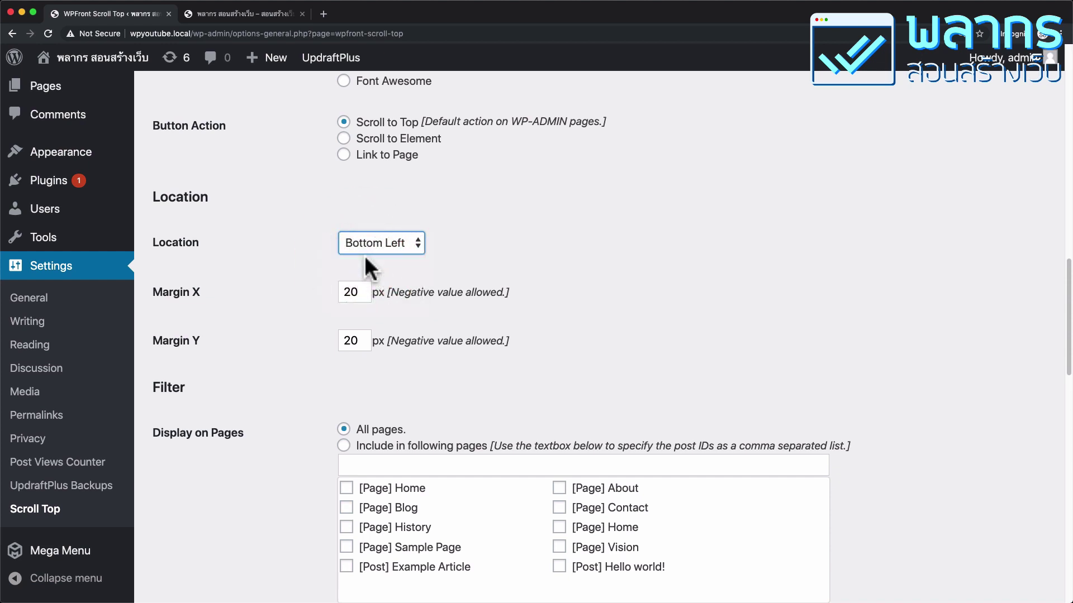
pyautogui.click(406, 243)
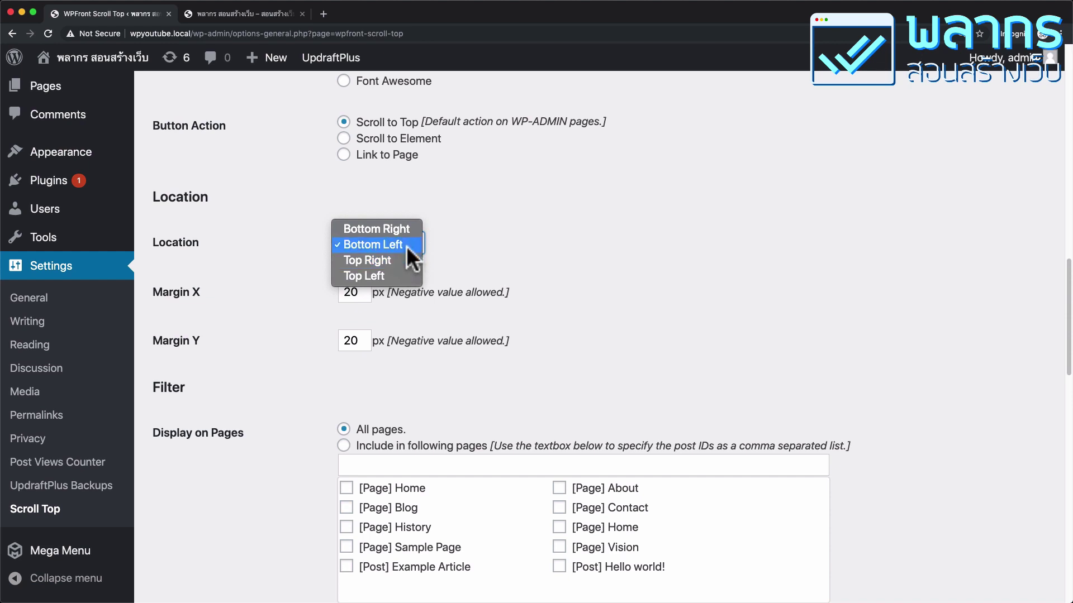
pyautogui.click(408, 246)
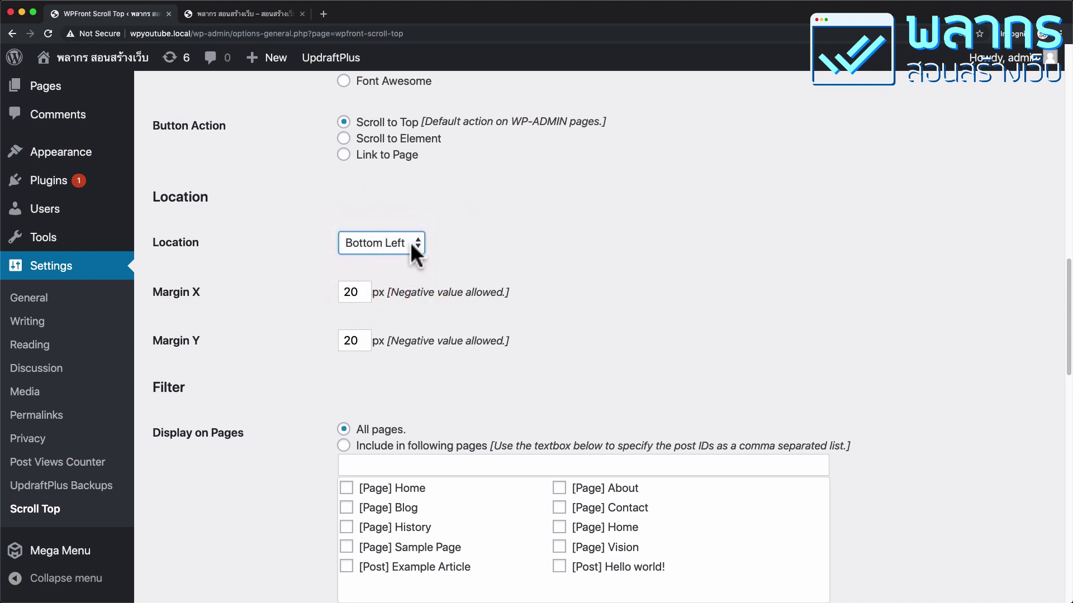
# Set the button's Margin X and Margin Y to 100 px each and save the plugin settings.
pyautogui.scroll(-1, 417, 265)
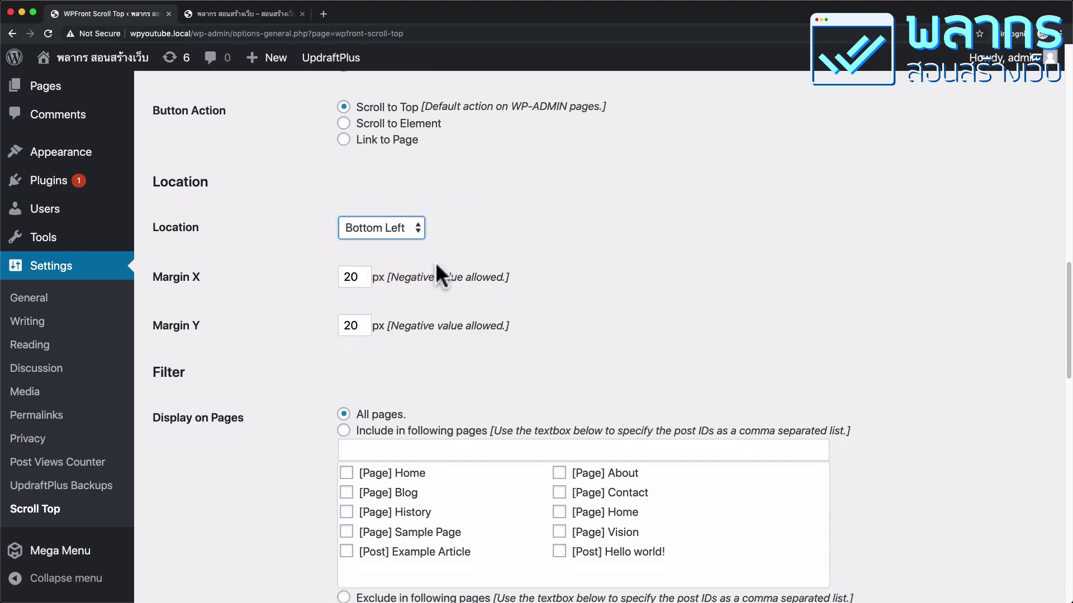
pyautogui.doubleClick(361, 241)
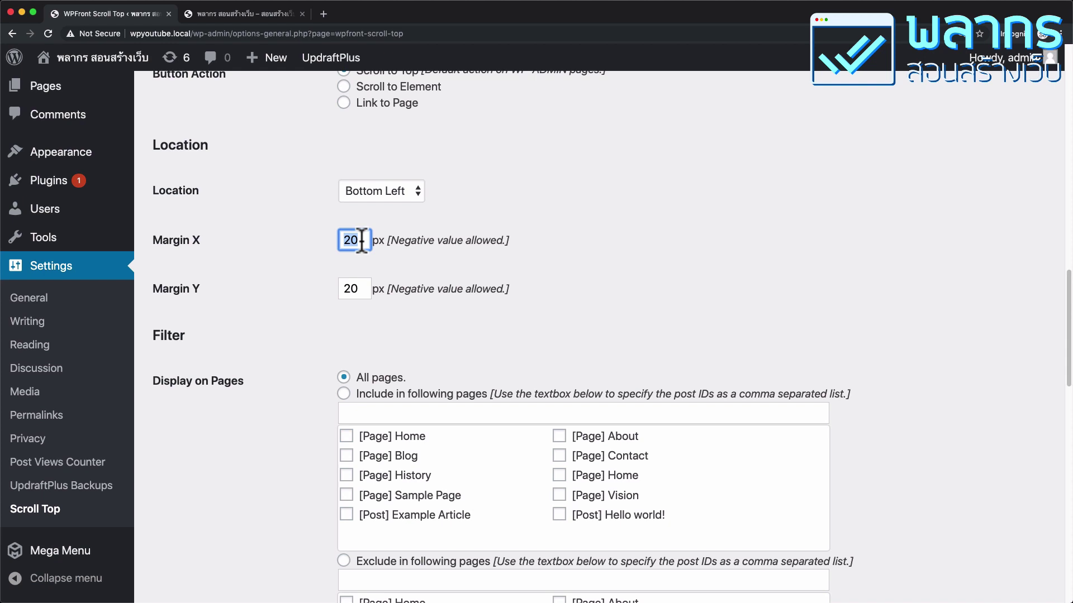
pyautogui.write('100')
pyautogui.press('Tab')
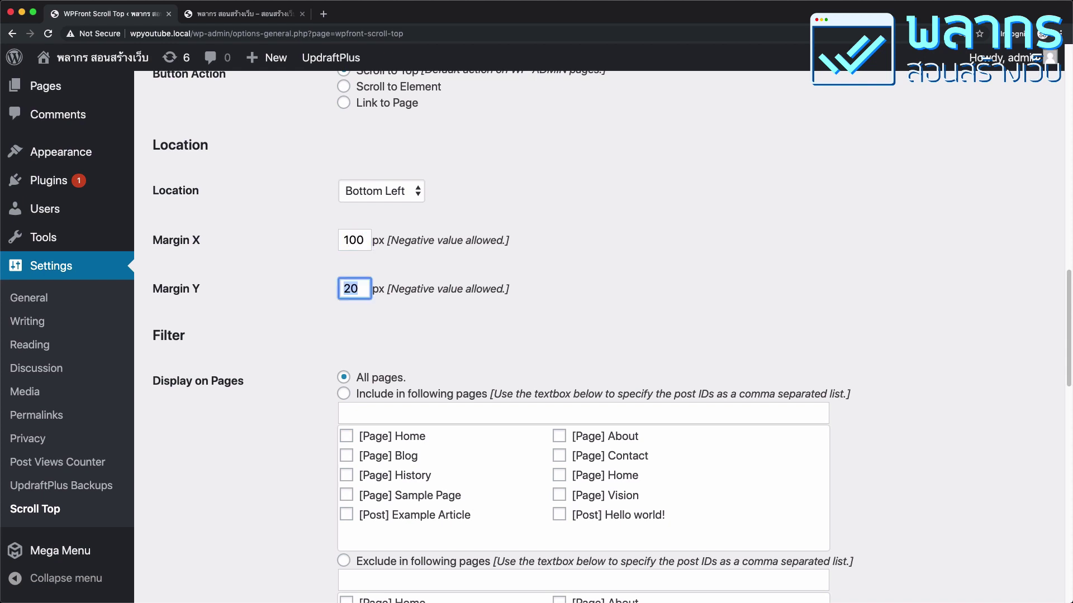
pyautogui.write('100')
pyautogui.scroll(-15, 268, 305)
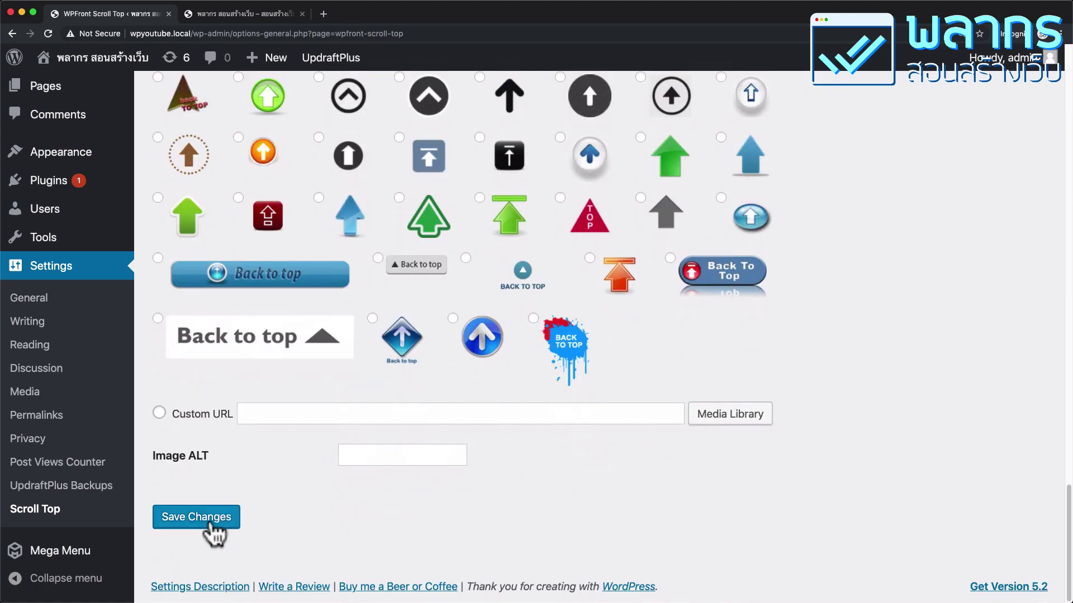
pyautogui.click(210, 526)
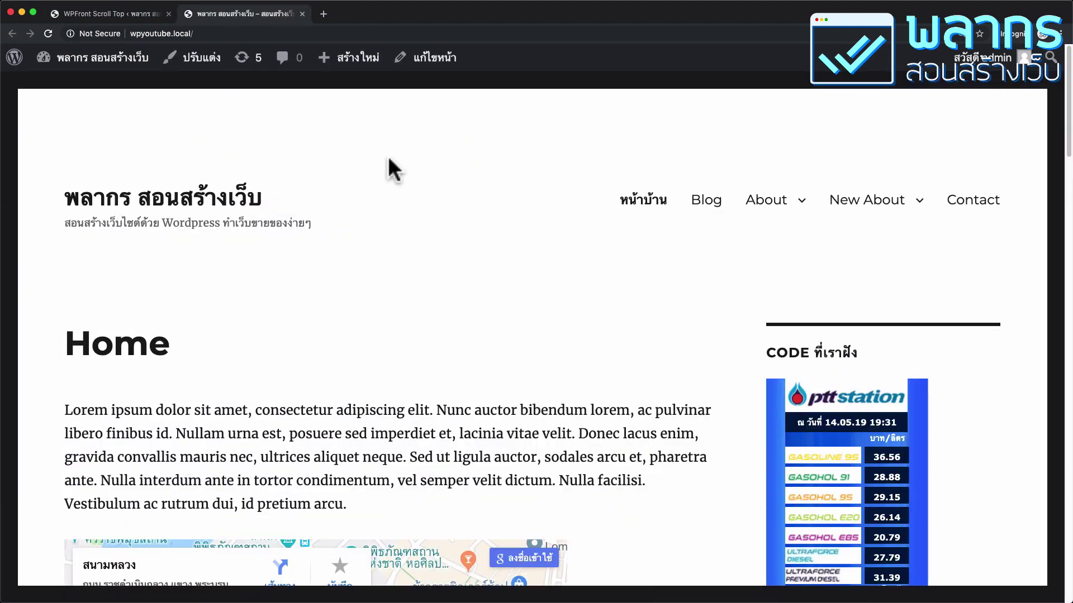
# Reload the home page and scroll down it to check the scroll button's new position, margins and auto-hide.
pyautogui.scroll(-15, 592, 296)
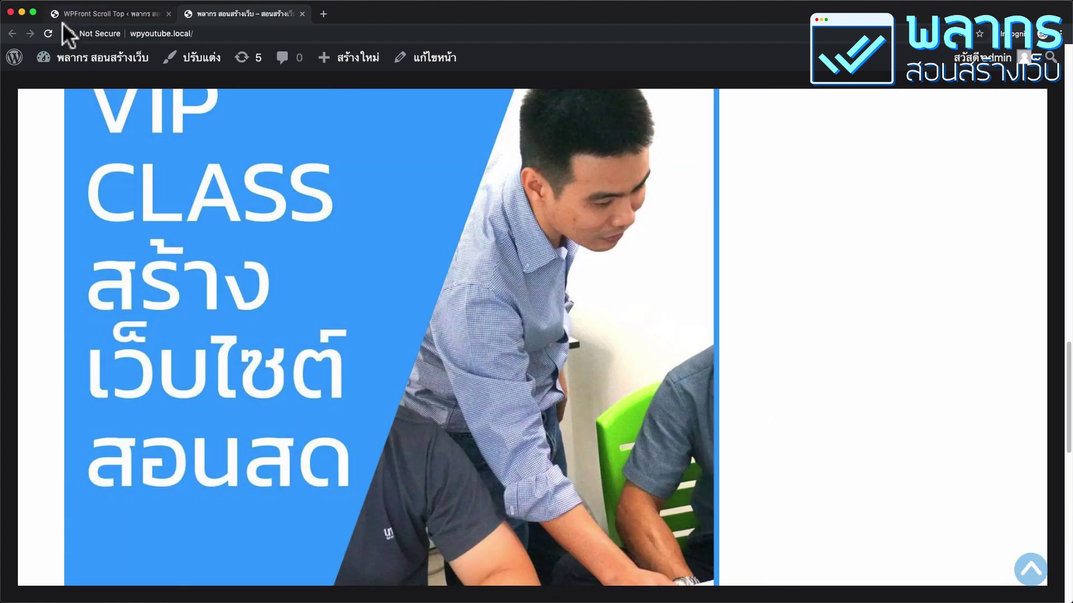
pyautogui.click(44, 33)
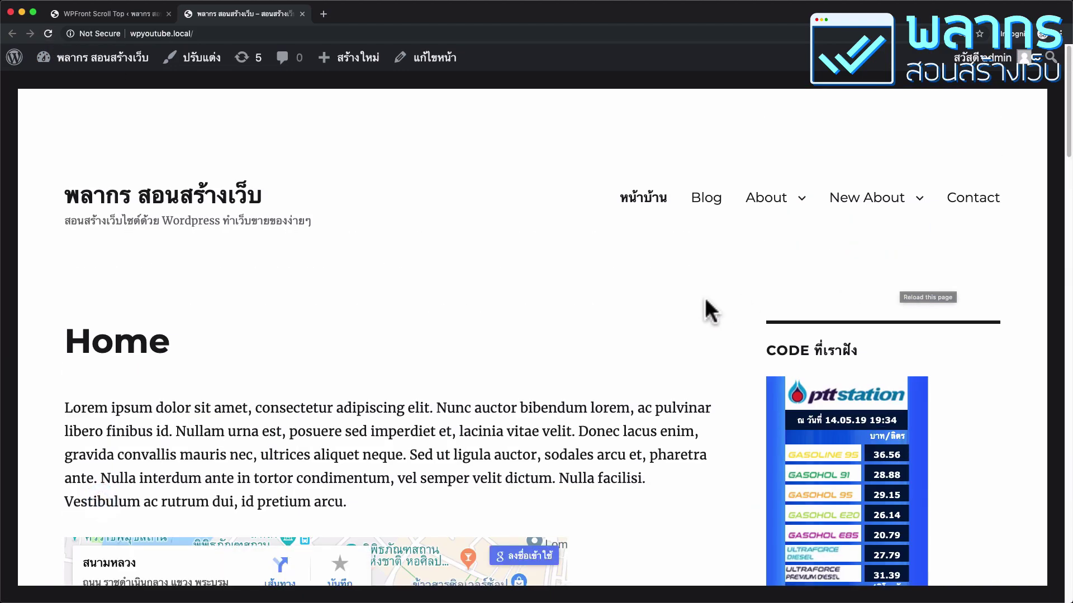
pyautogui.scroll(-10, 705, 298)
pyautogui.scroll(-10, 708, 310)
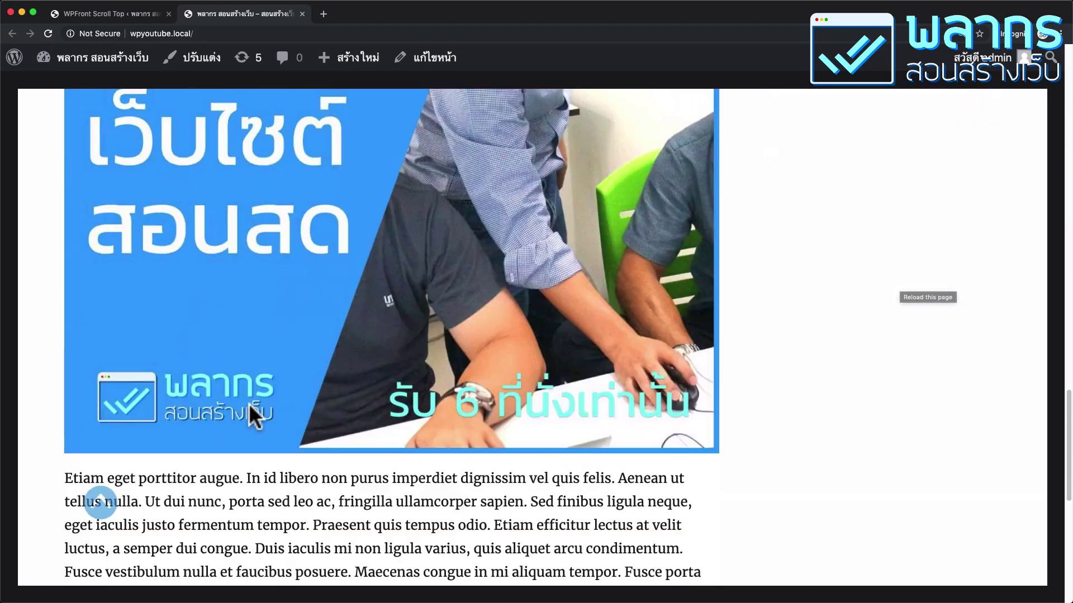
pyautogui.scroll(-2, 111, 506)
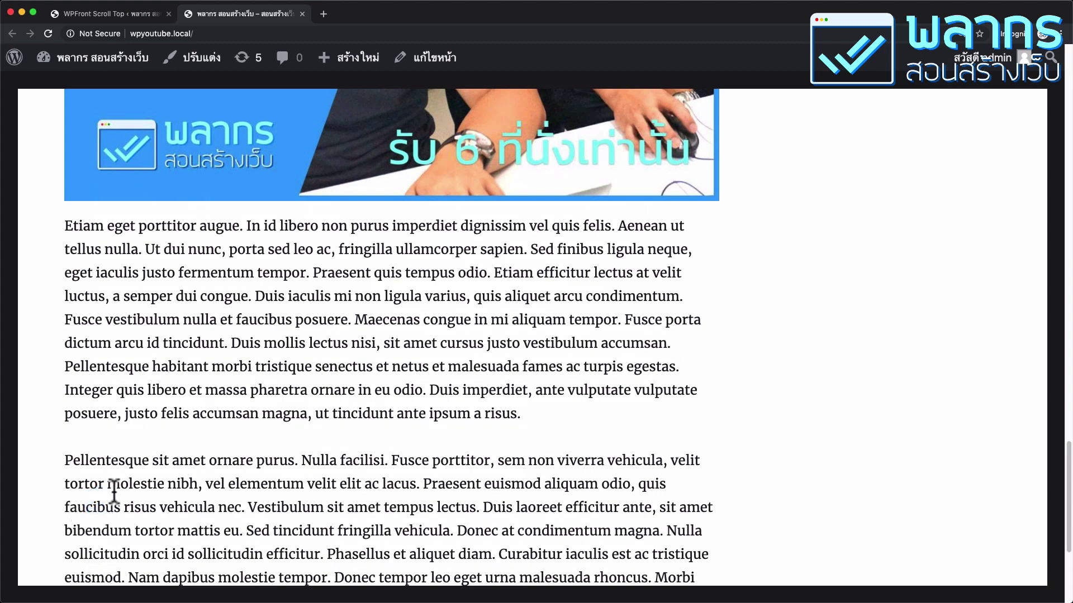
pyautogui.scroll(-5, 378, 480)
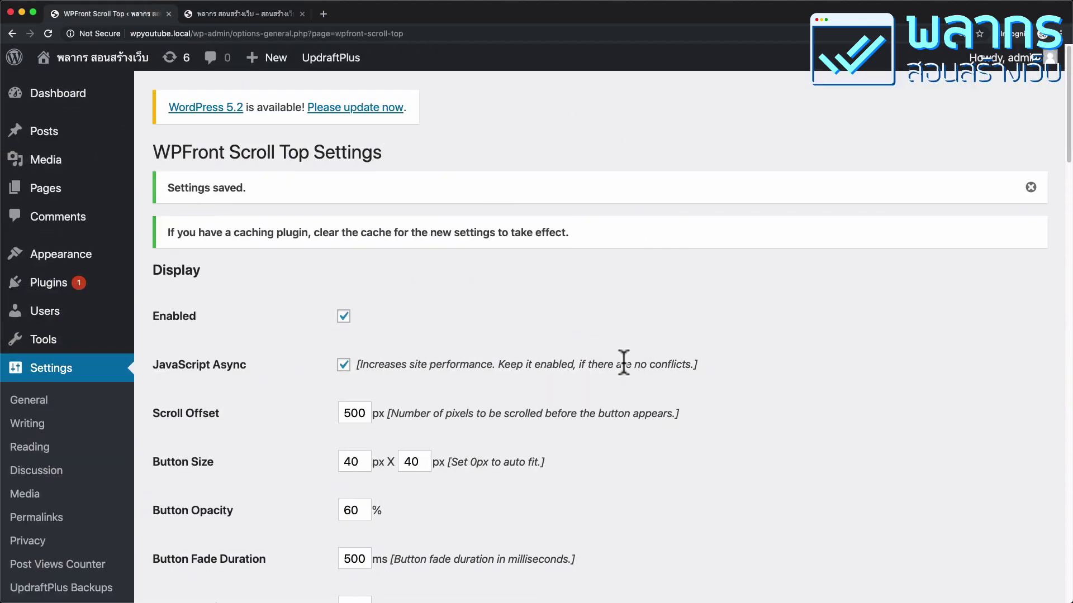
# Turn off Auto Hide for the scroll button in the plugin's display settings.
pyautogui.scroll(-5, 624, 363)
pyautogui.click(344, 339)
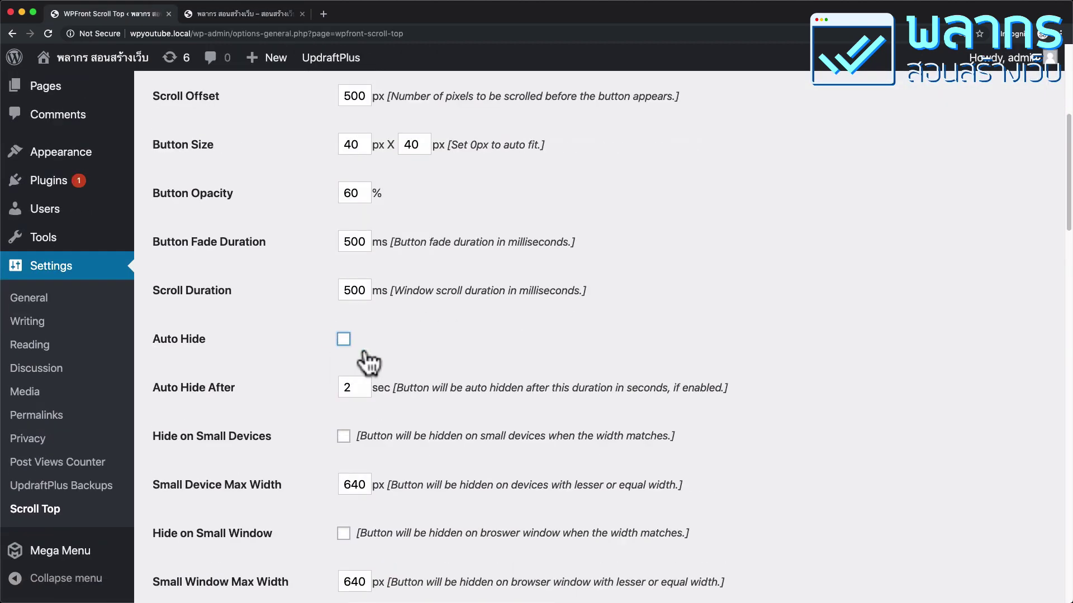
# Set the button's Margin X and Margin Y to 50 px each and its Location to Bottom Right.
pyautogui.scroll(-3, 525, 408)
pyautogui.scroll(-7, 537, 402)
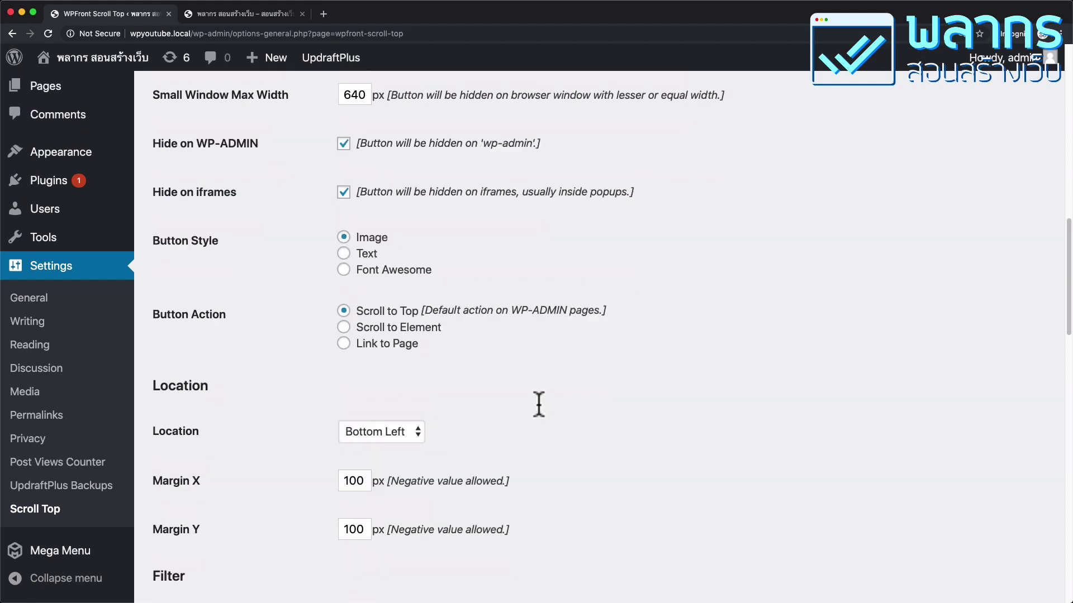
pyautogui.doubleClick(356, 351)
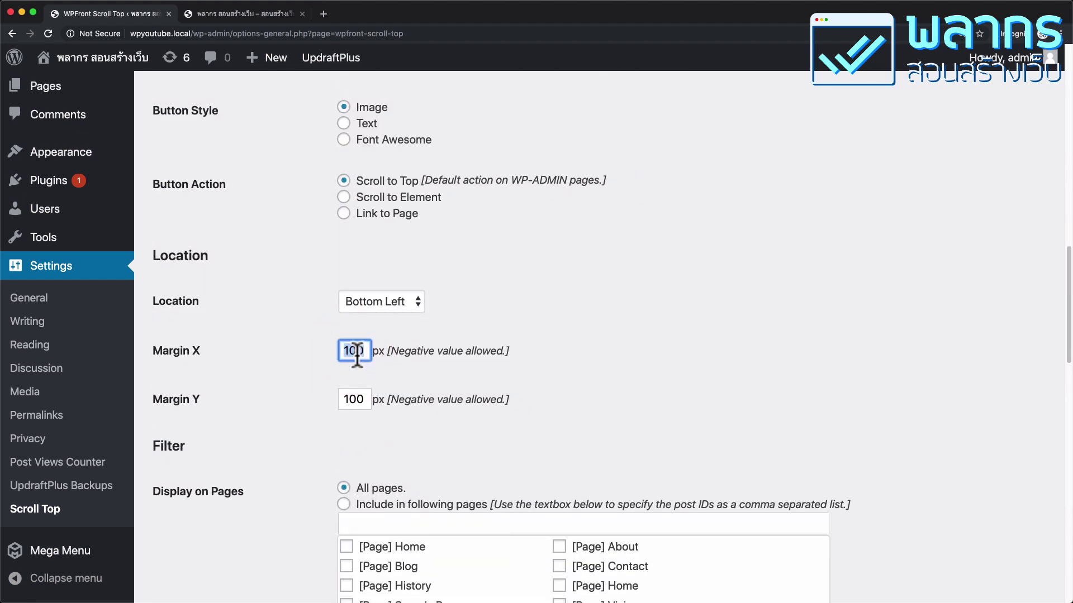
pyautogui.write('50')
pyautogui.press('Tab')
pyautogui.write('50')
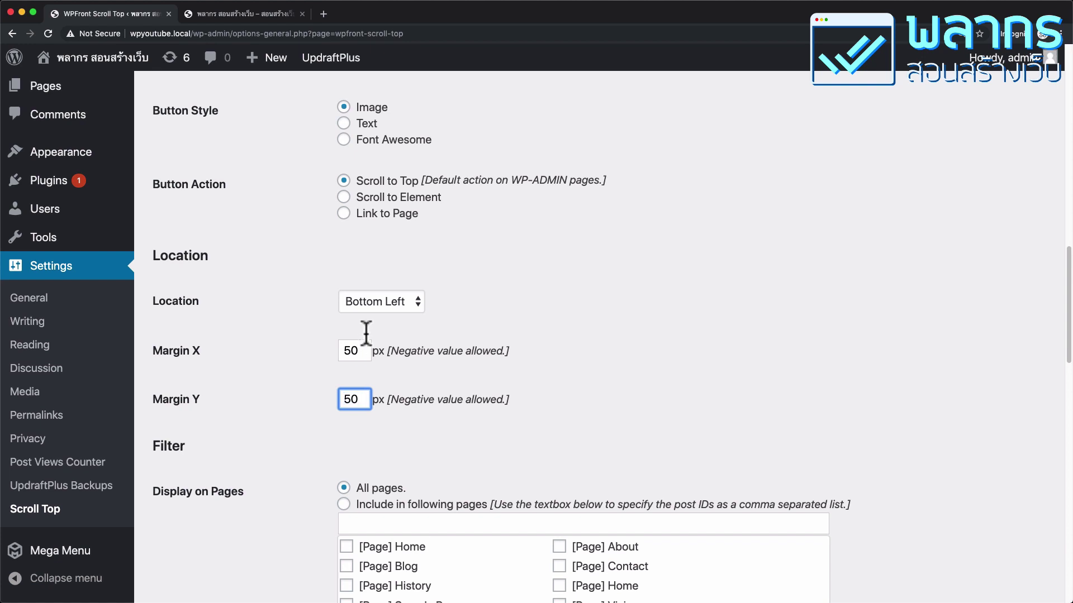
pyautogui.click(373, 300)
pyautogui.click(385, 288)
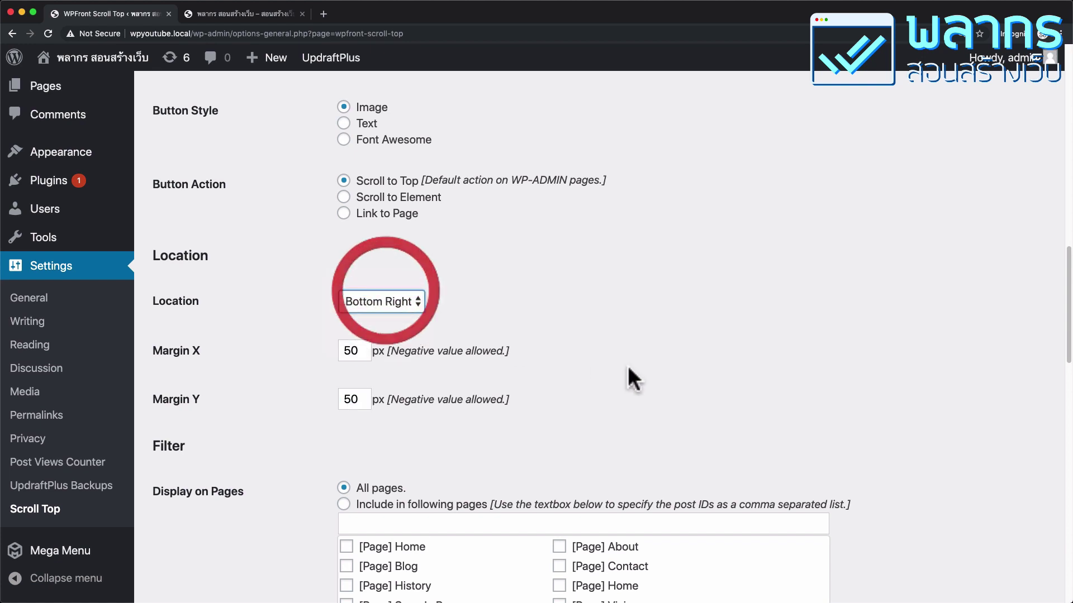
# Use the blue double-checkmark image favicon-v2.png from the media library as the button's custom image and save the plugin settings.
pyautogui.scroll(-15, 635, 373)
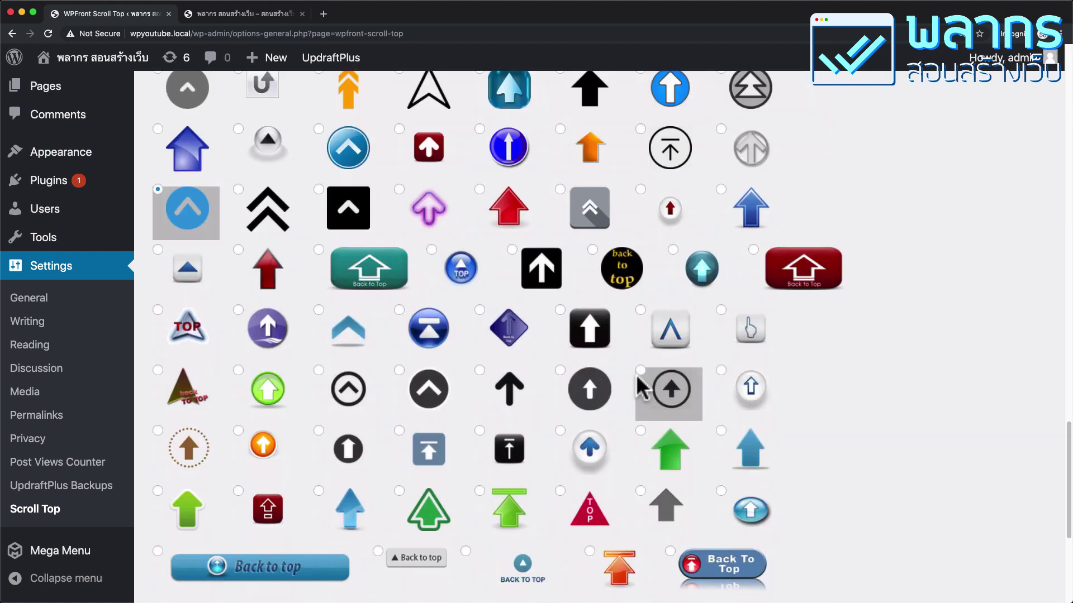
pyautogui.scroll(-5, 643, 389)
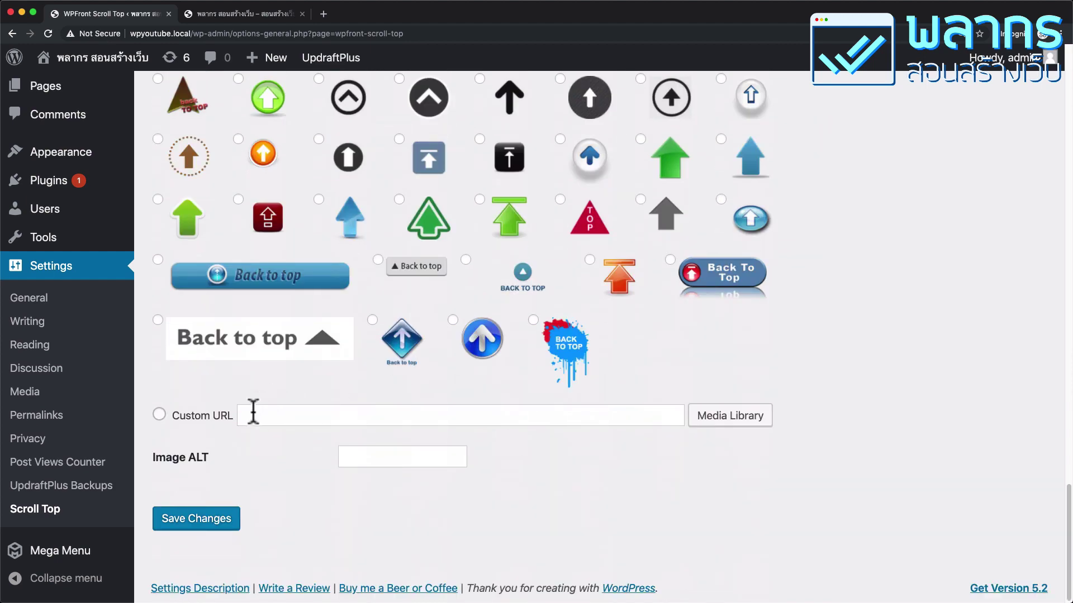
pyautogui.click(740, 427)
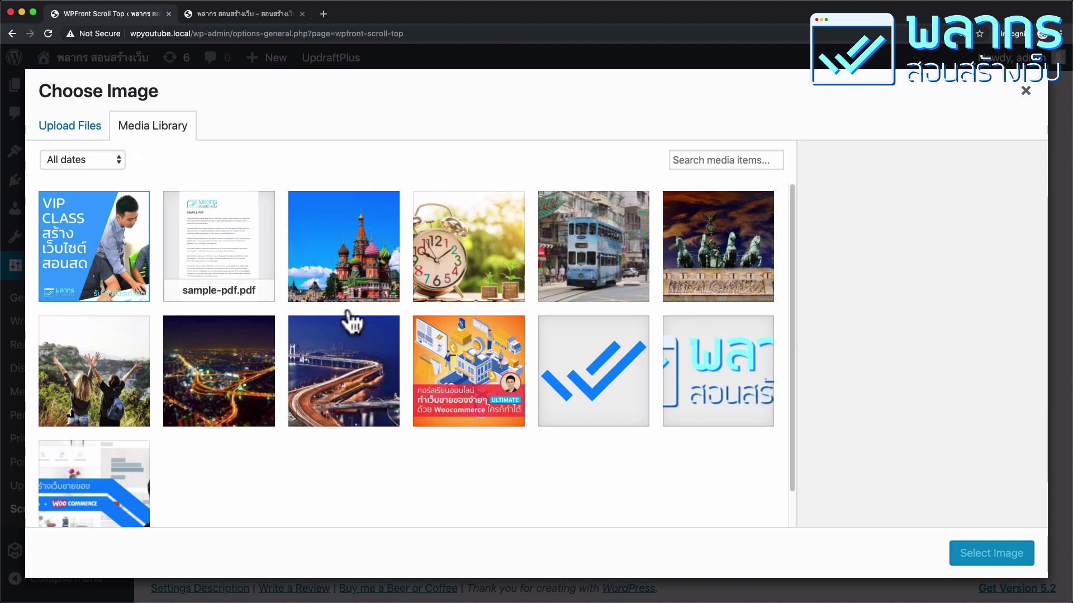
pyautogui.click(83, 130)
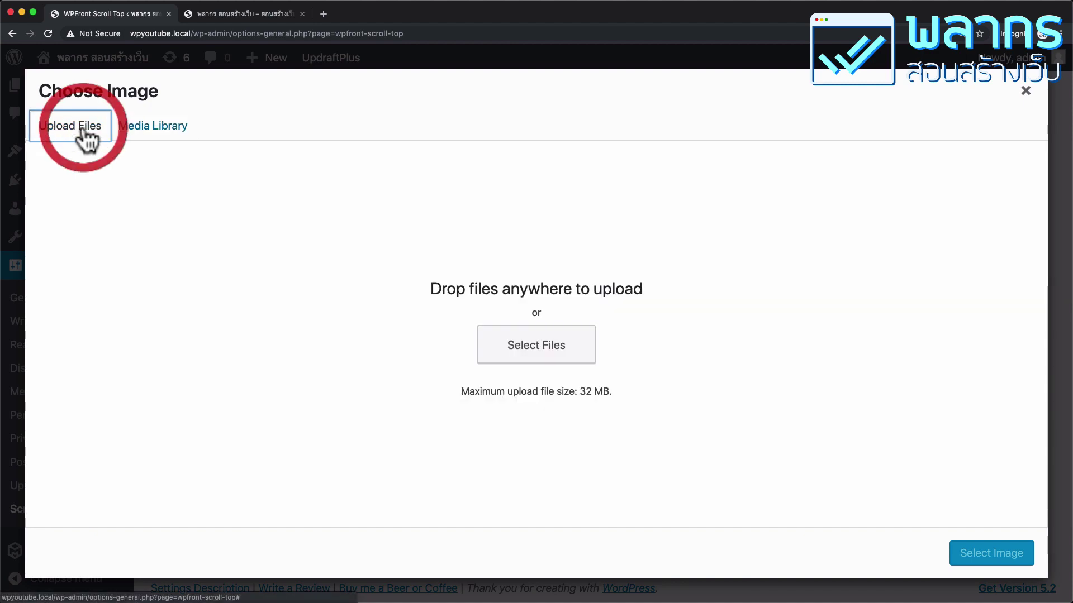
pyautogui.click(171, 137)
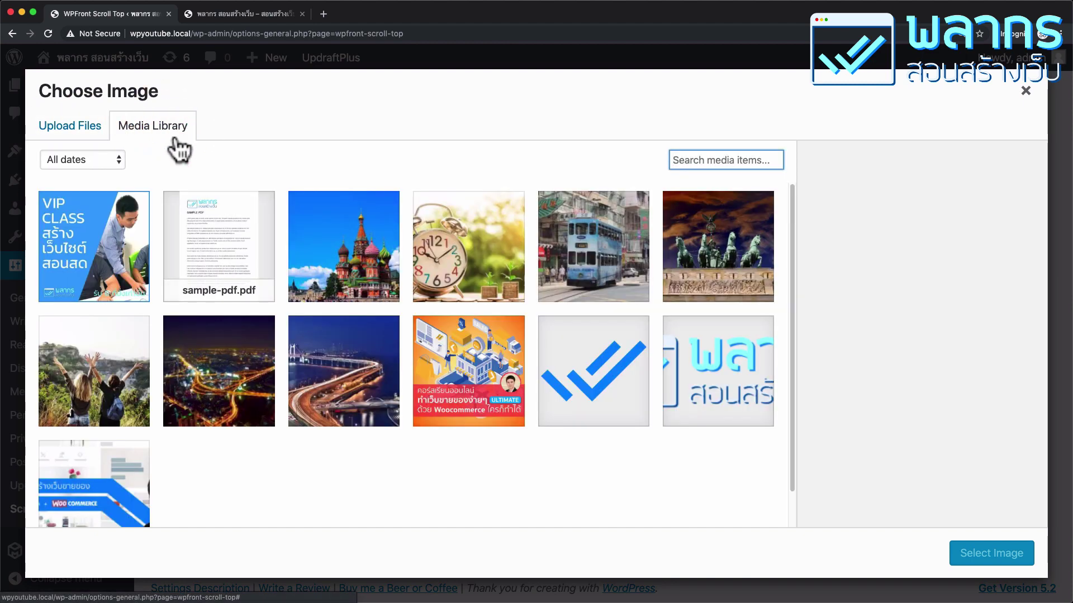
pyautogui.click(615, 382)
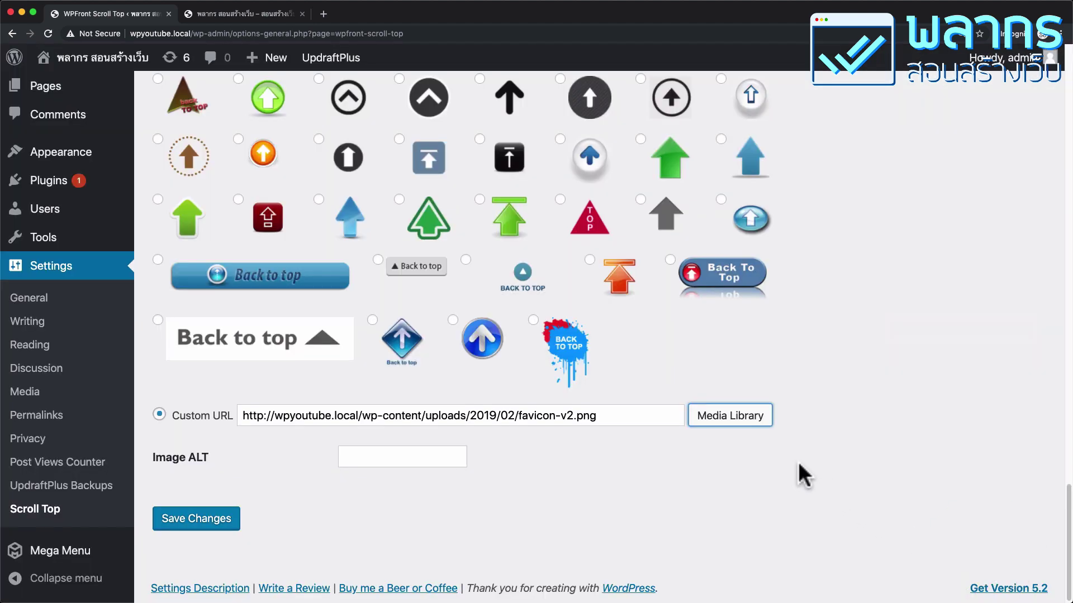
pyautogui.click(198, 522)
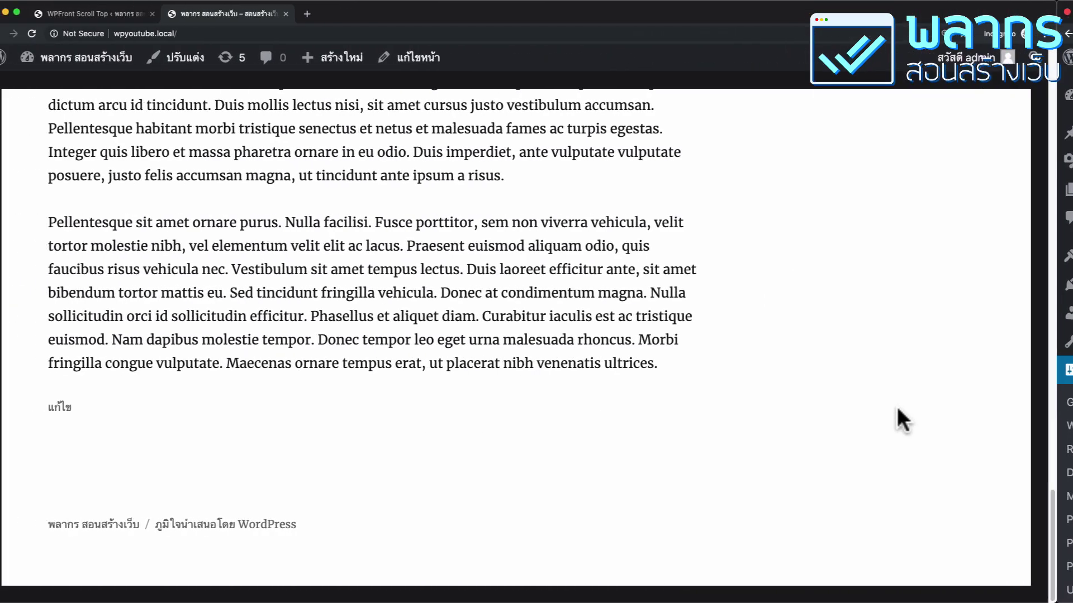
# Reload the site's home page, scroll down to check the custom button, and use it to return to the top.
pyautogui.scroll(15, 883, 376)
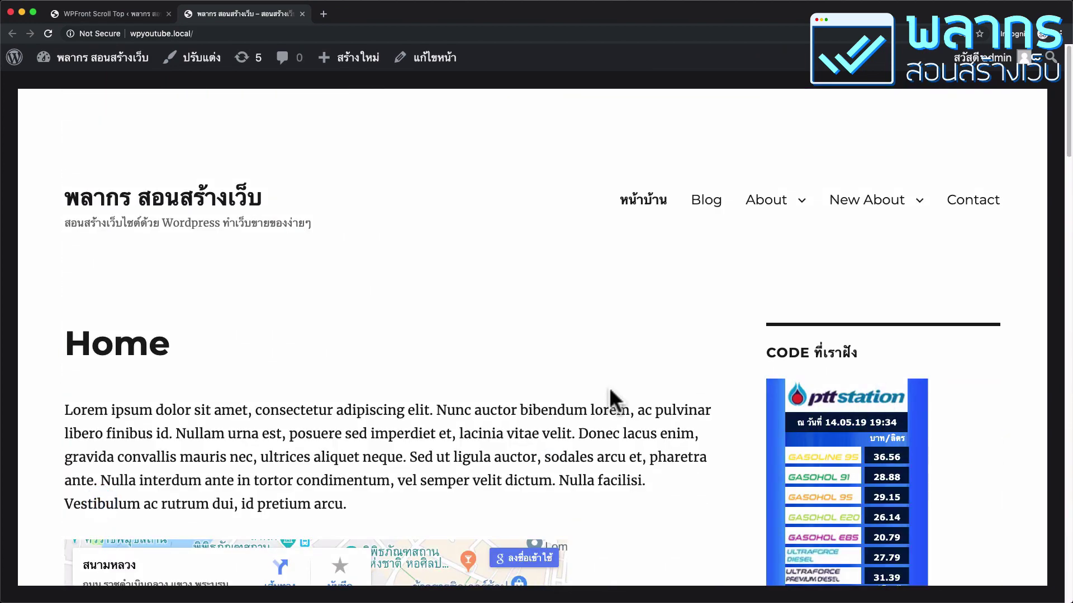
pyautogui.scroll(-8, 609, 387)
pyautogui.scroll(-5, 609, 387)
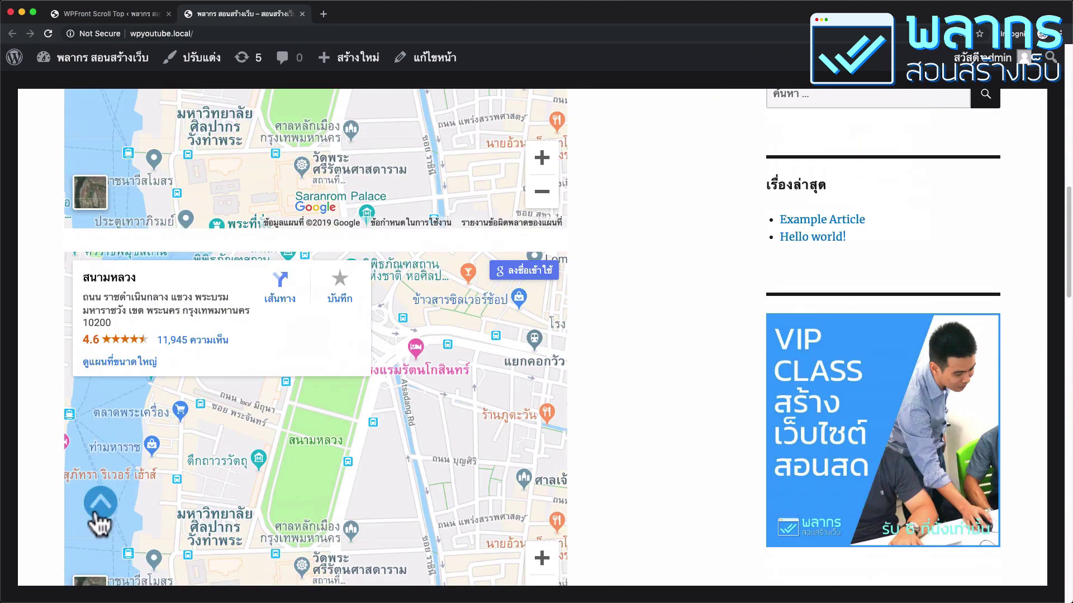
pyautogui.click(48, 32)
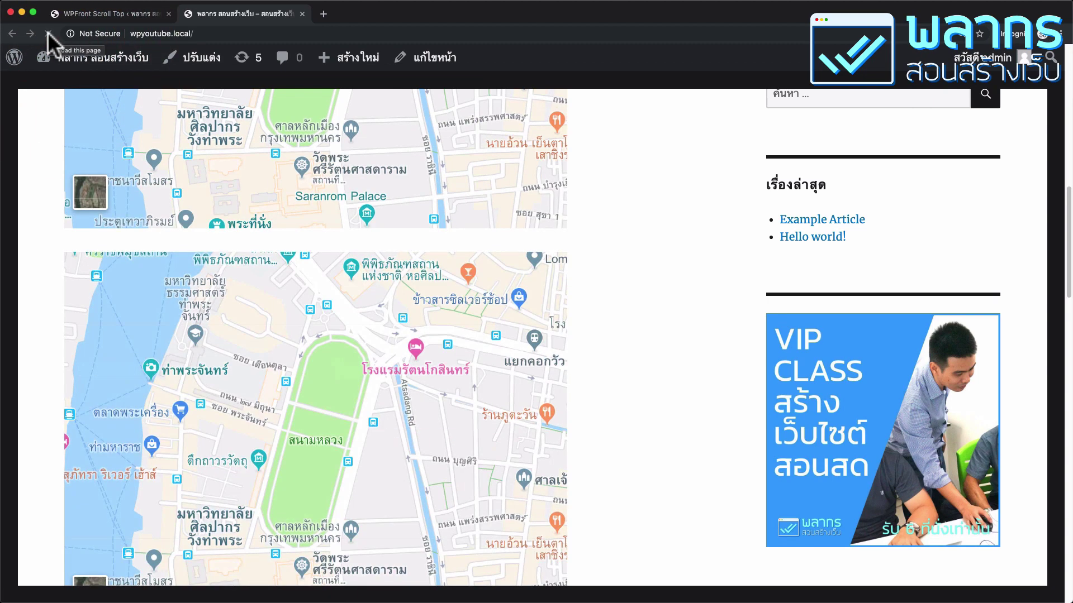
pyautogui.scroll(-15, 660, 441)
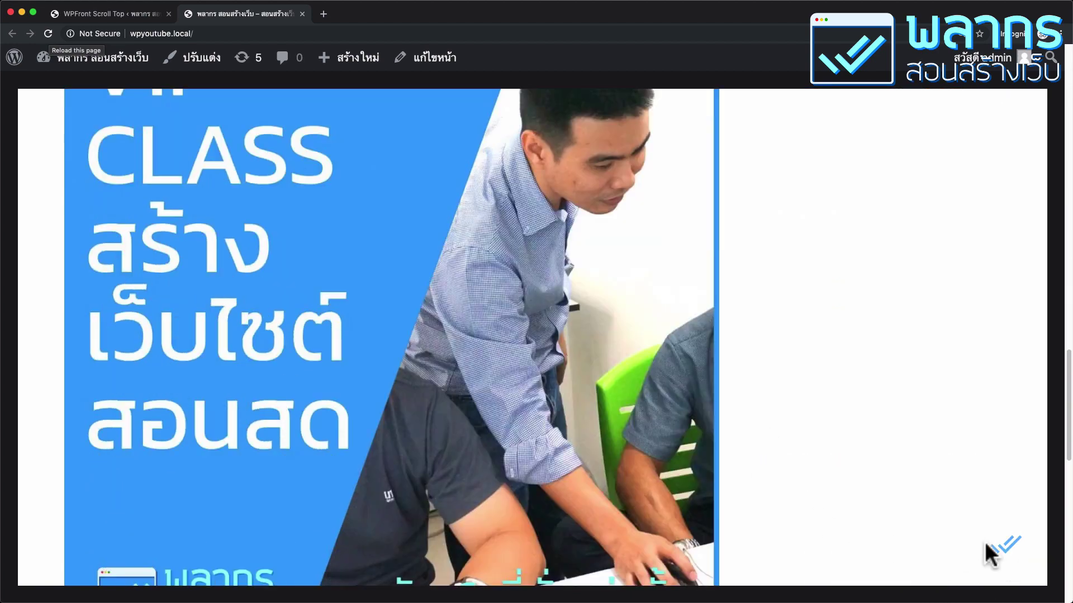
pyautogui.scroll(-10, 997, 558)
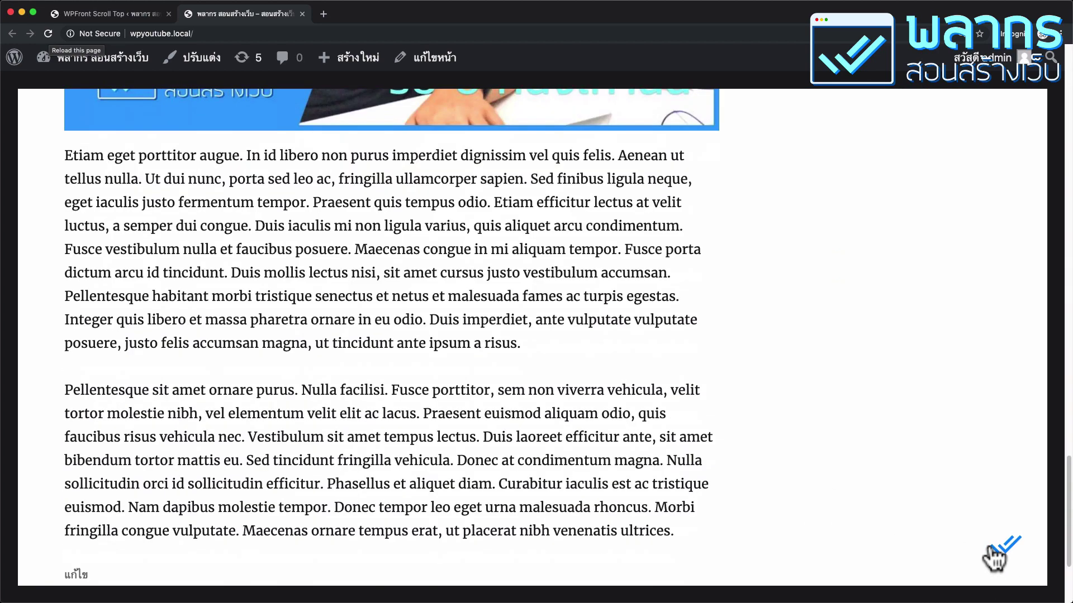
pyautogui.click(1014, 558)
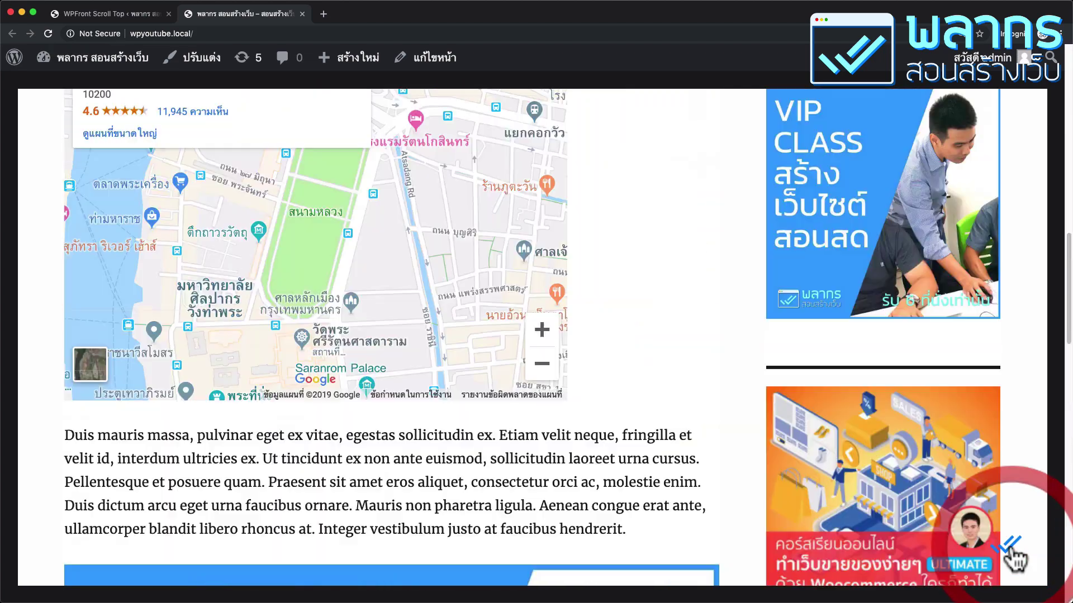